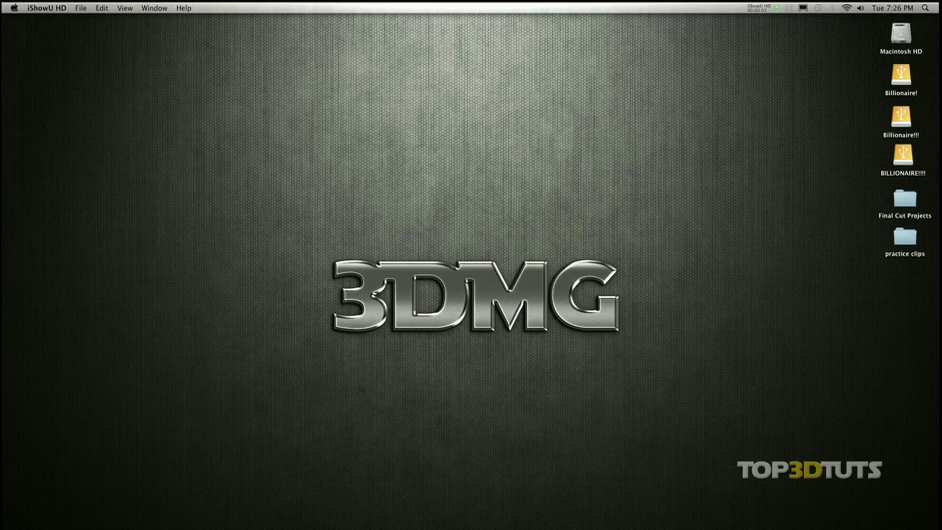
Switch from Finder to Final Cut Pro, showing the empty Sequence 1 in Untitled Project 1.
key(super+Tab)
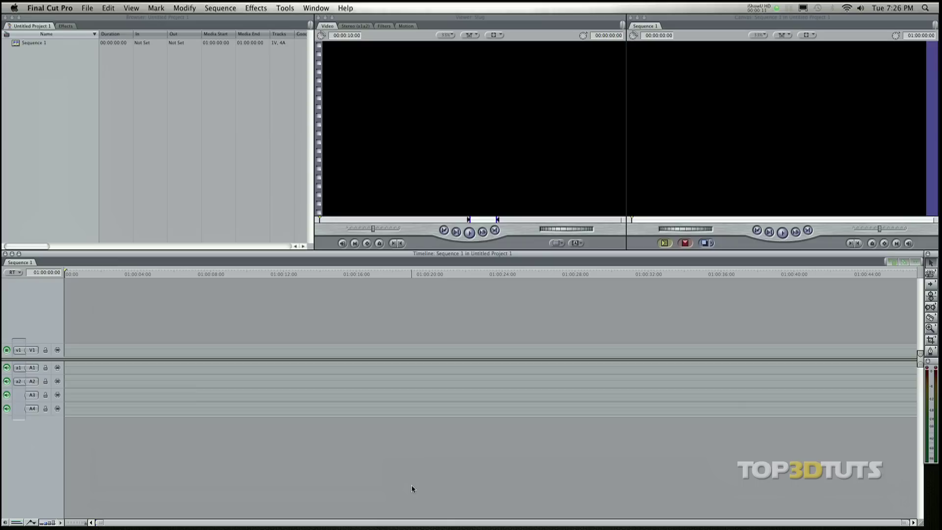
Browse the Video Transitions bin in the Effects list, then return to the project's clip list.
click(65, 25)
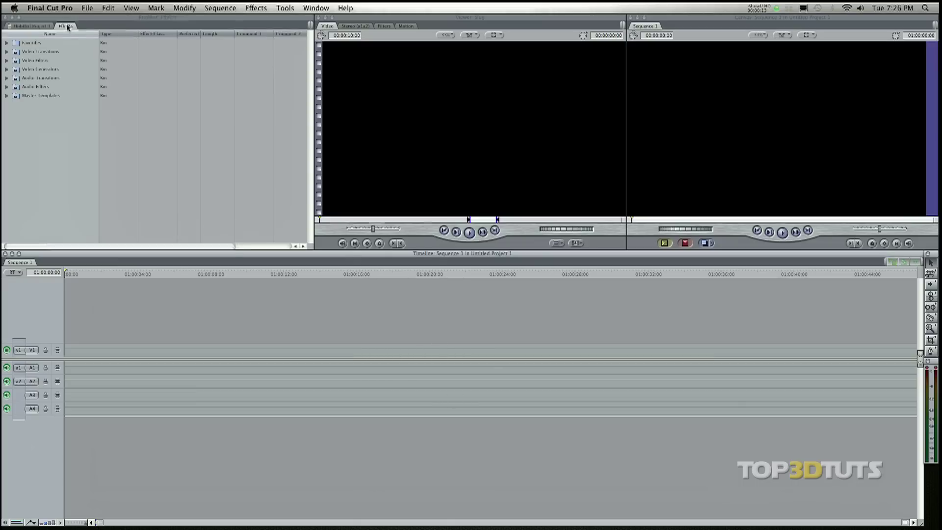
click(13, 52)
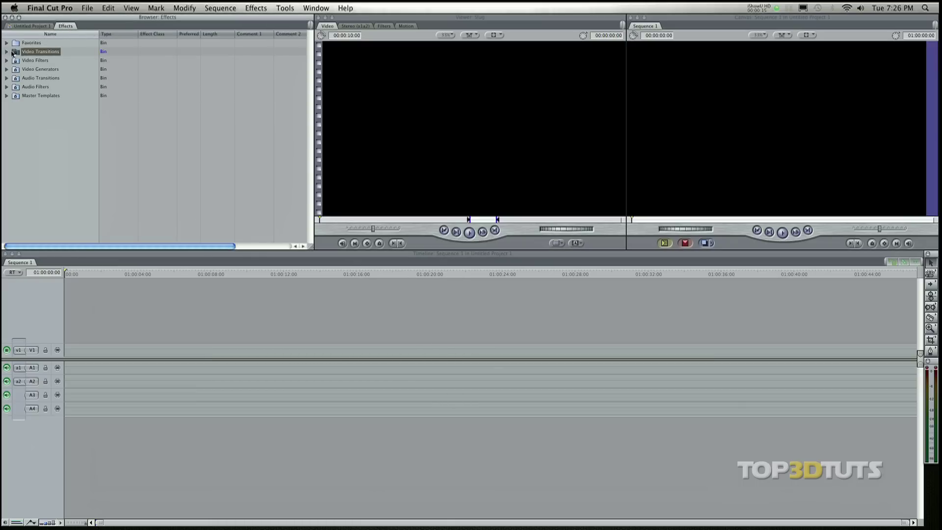
click(6, 52)
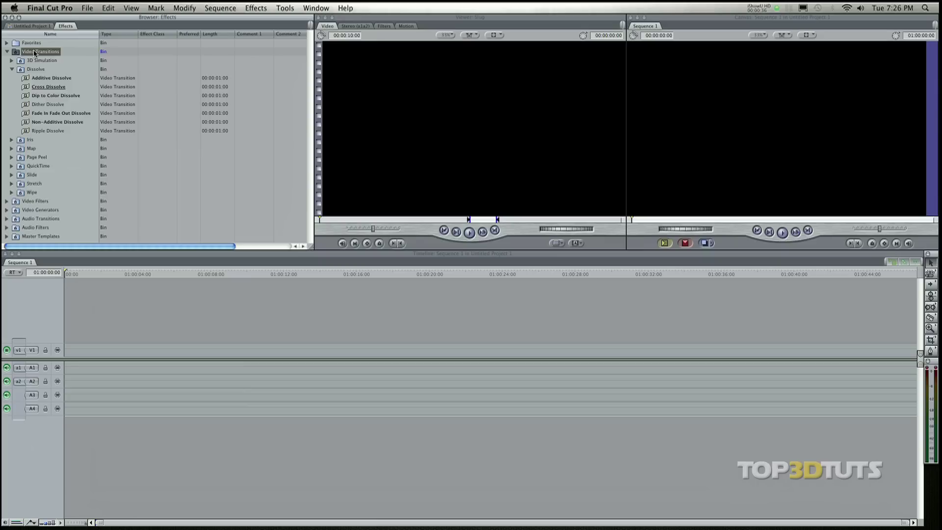
click(35, 52)
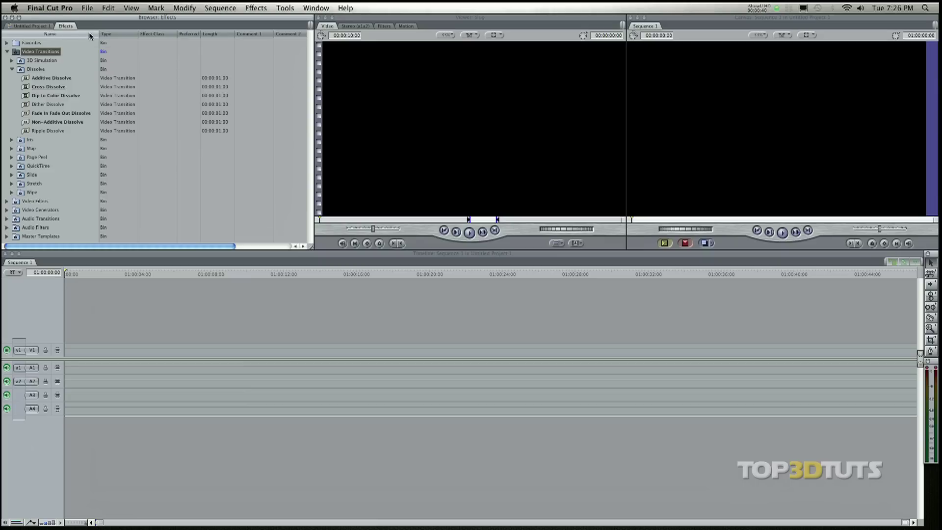
click(30, 26)
Save the project under the new name 'transitions'.
click(88, 8)
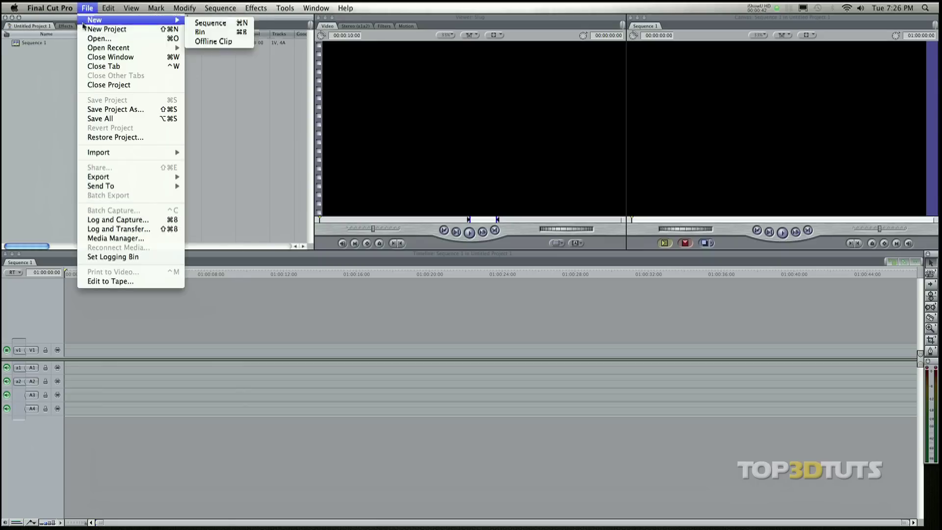
click(147, 111)
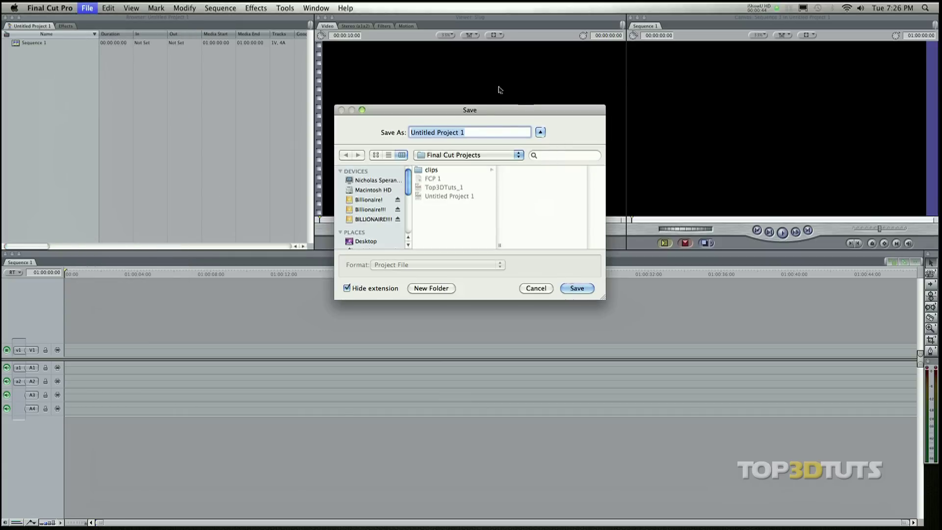
text(transitions)
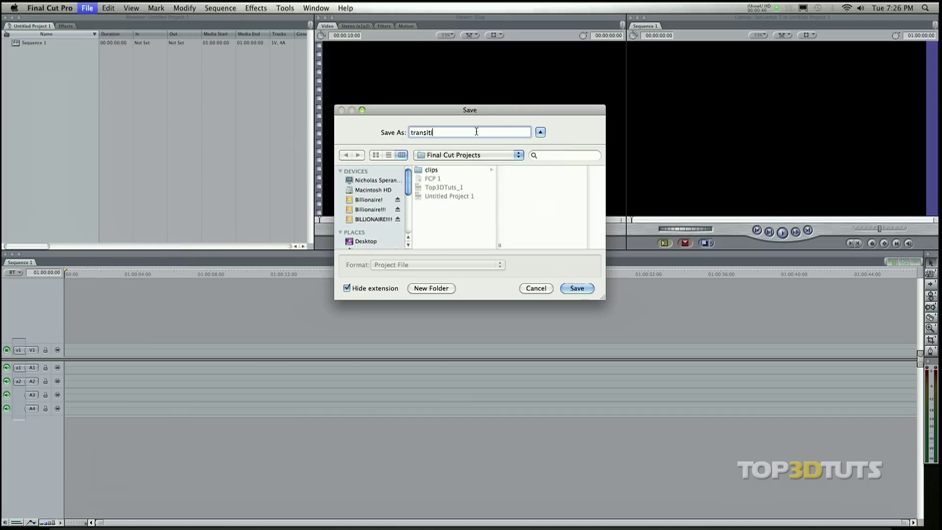
click(568, 288)
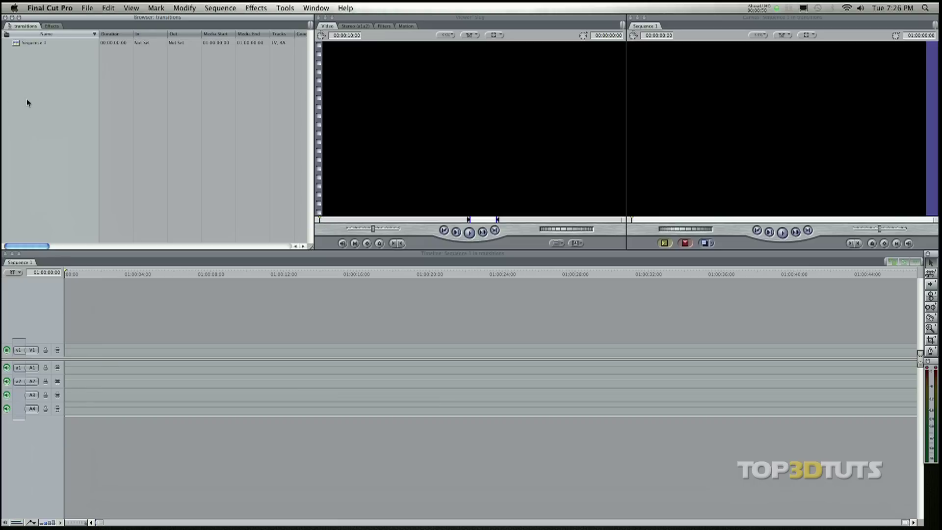
Drag the practice clips folder from Finder's Desktop into the Final Cut Pro Browser.
key(super+Tab)
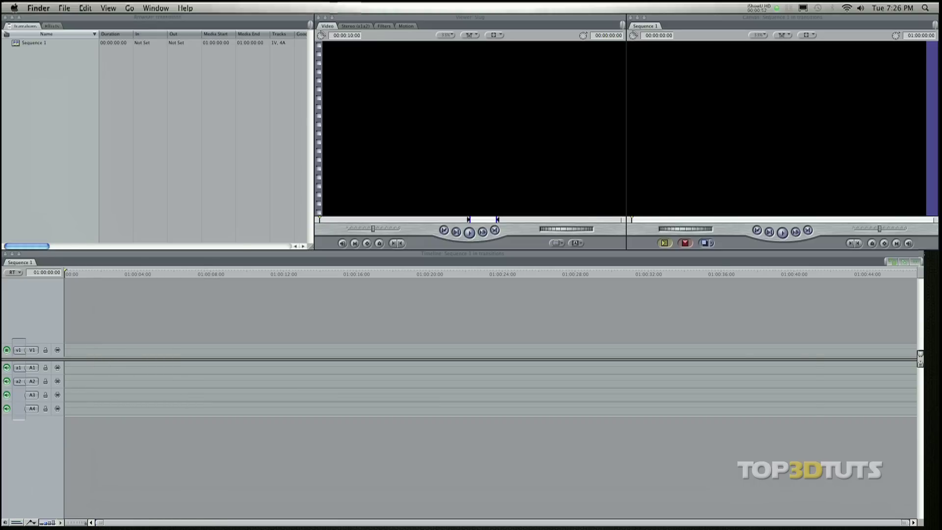
click(284, 211)
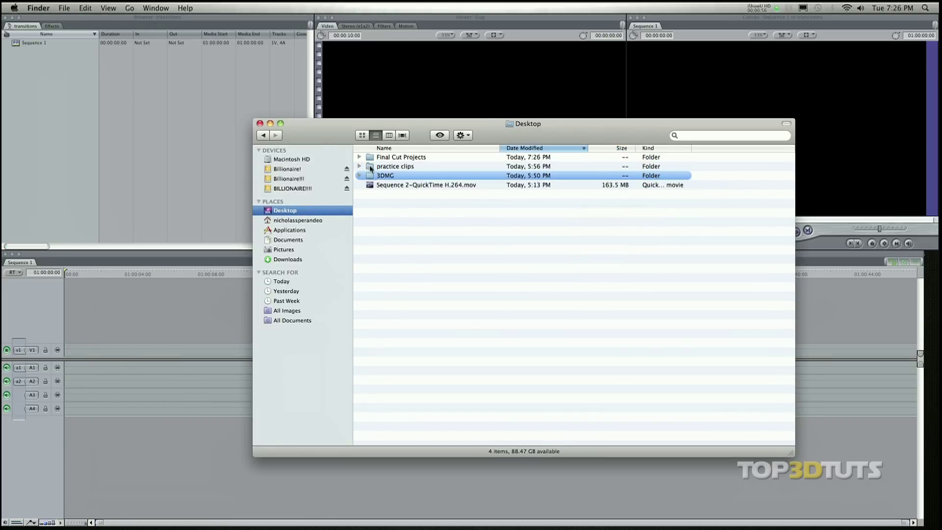
drag(370, 166, 46, 99)
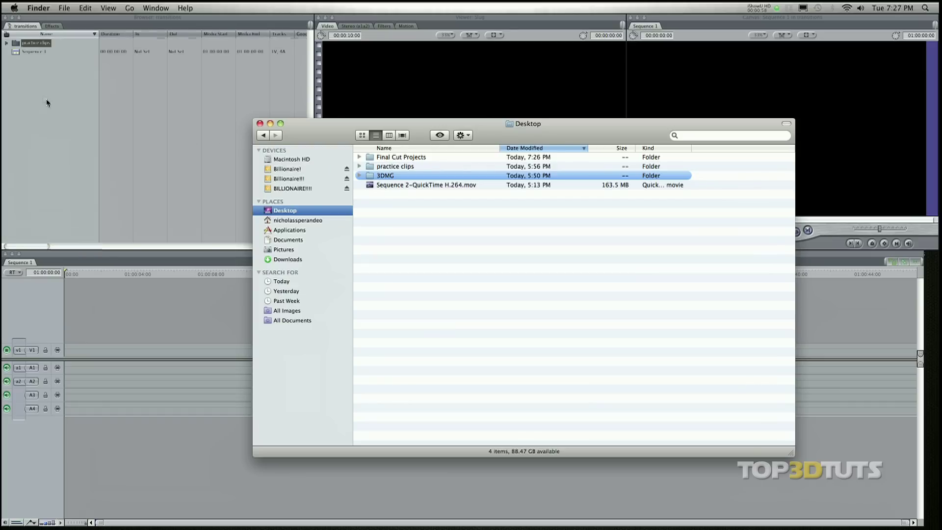
Mark a 13-second section of 630_0261_01.MOV and place it at the start of Sequence 1, matching sequence settings.
click(6, 43)
double_click(22, 53)
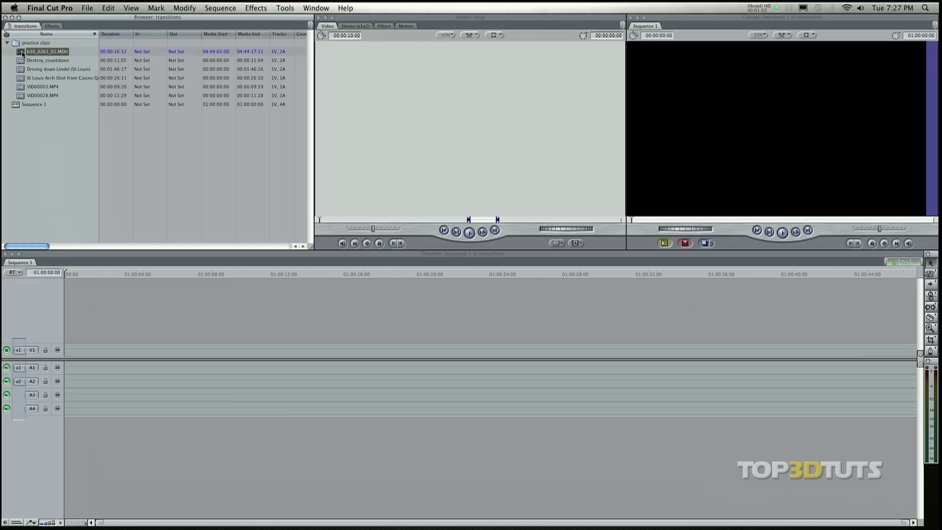
click(334, 220)
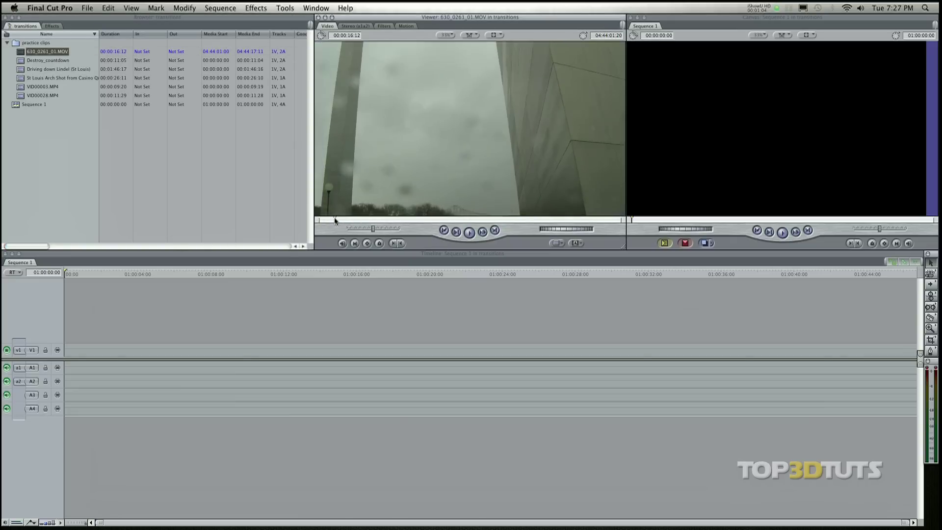
mouse_move(335, 220)
mouse_down()
mouse_move(363, 219)
mouse_move(329, 221)
mouse_move(351, 218)
mouse_up()
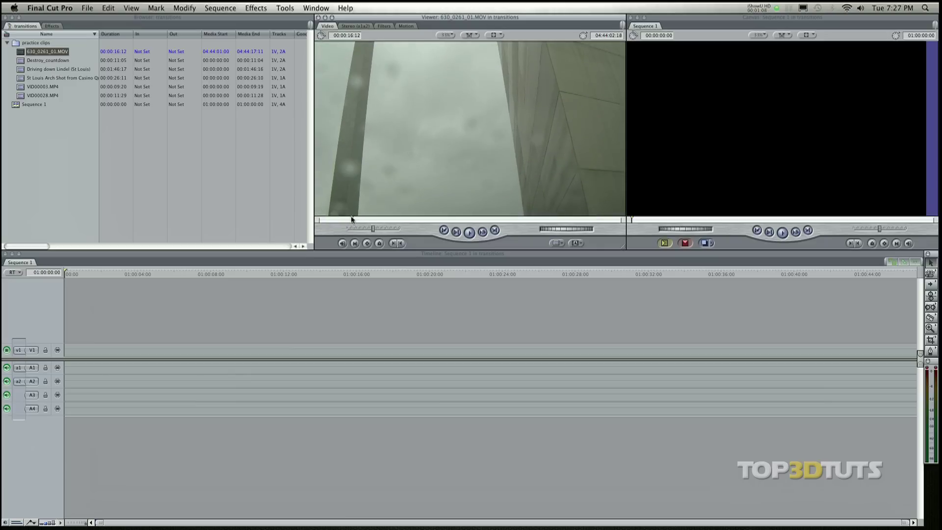
key(i)
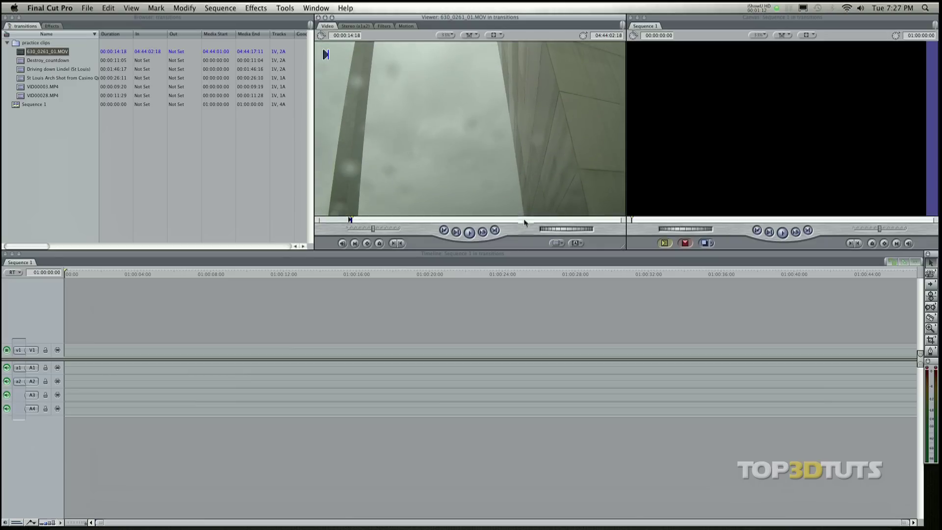
drag(540, 220, 590, 223)
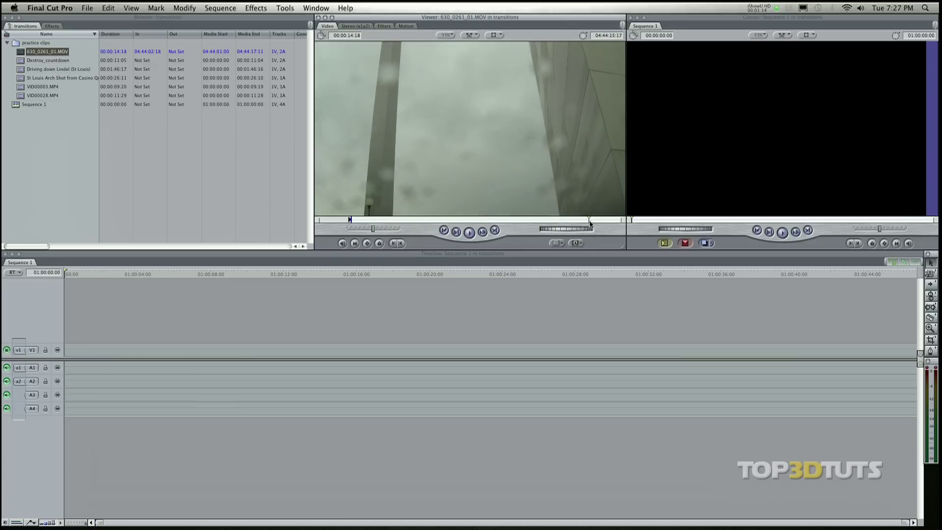
key(o)
drag(446, 119, 833, 54)
click(548, 167)
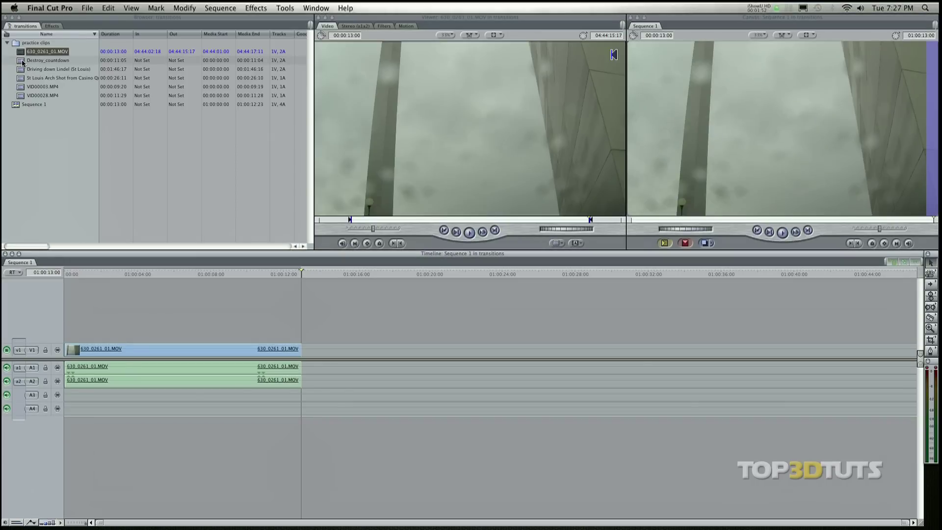
Mark Destroy_countdown from 00:00:04:23 to 00:00:07:24 and drag it onto the Canvas Insert overlay.
double_click(40, 61)
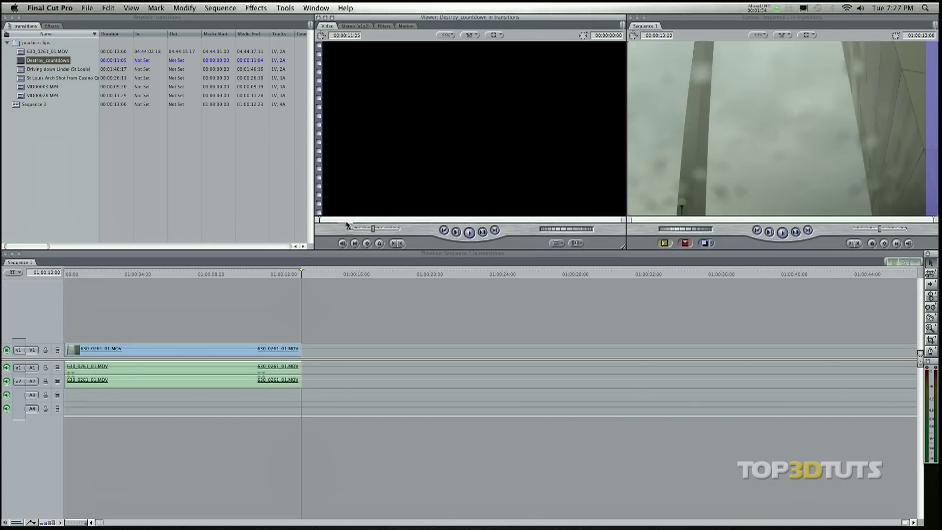
drag(346, 220, 411, 221)
key(space)
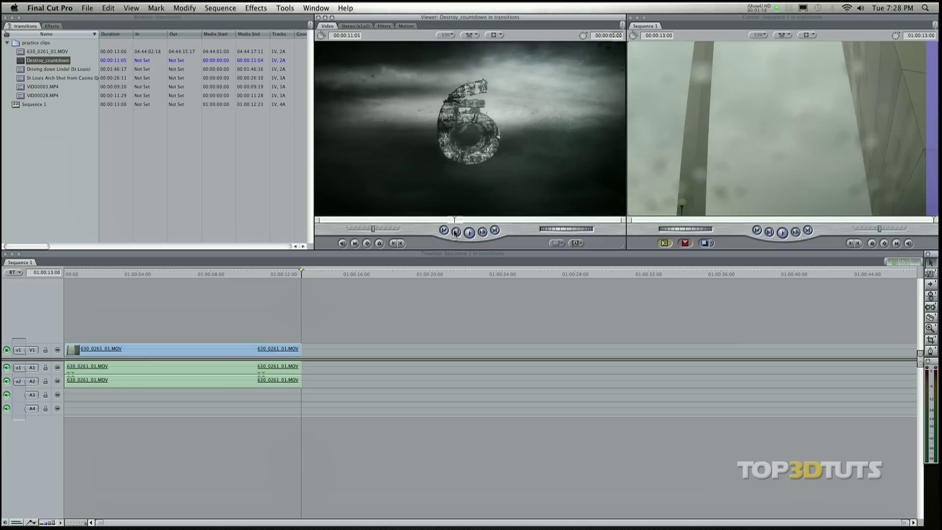
key(i)
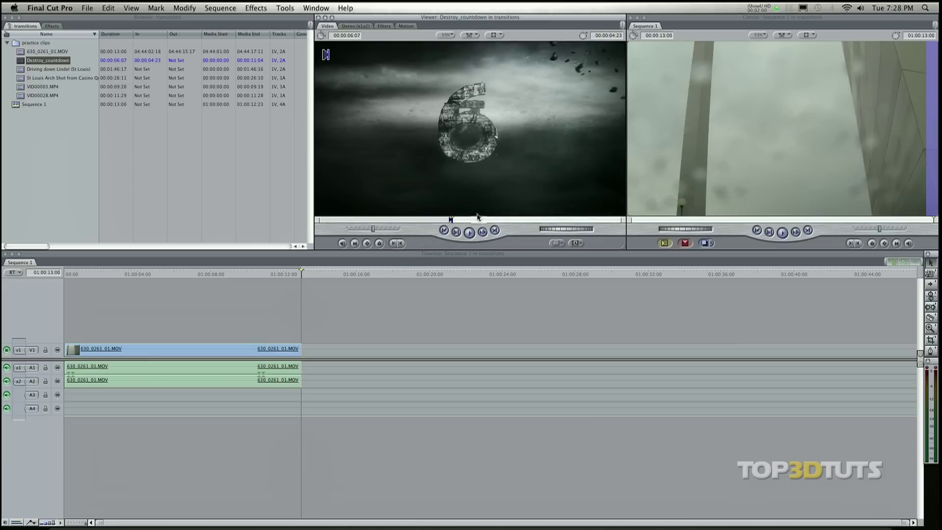
drag(463, 220, 536, 220)
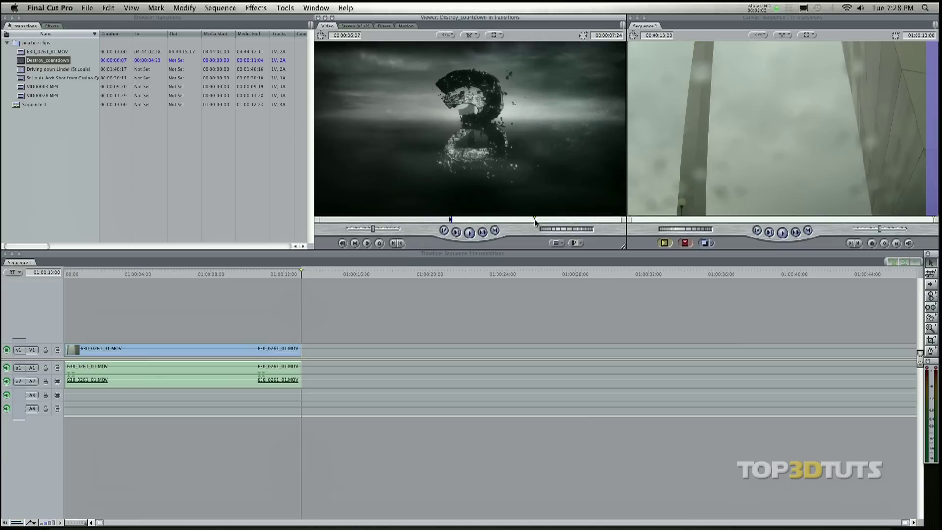
key(o)
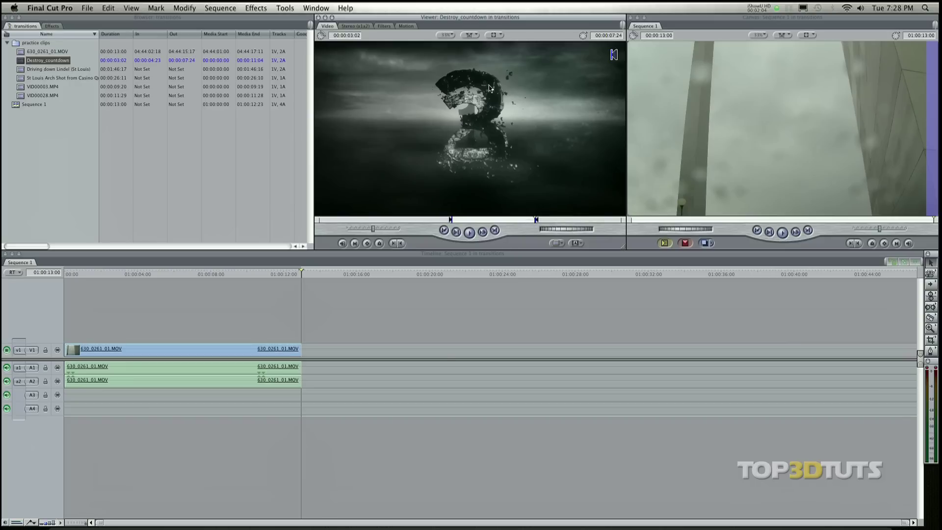
drag(488, 88, 840, 63)
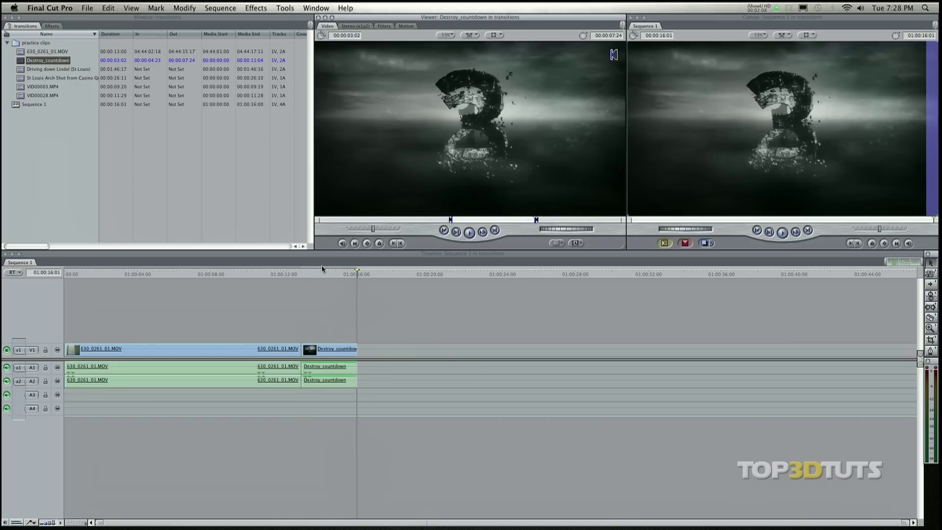
Insert the countdown after the first clip, then enlarge the tracks and zoom the timeline in on the cut.
click(314, 295)
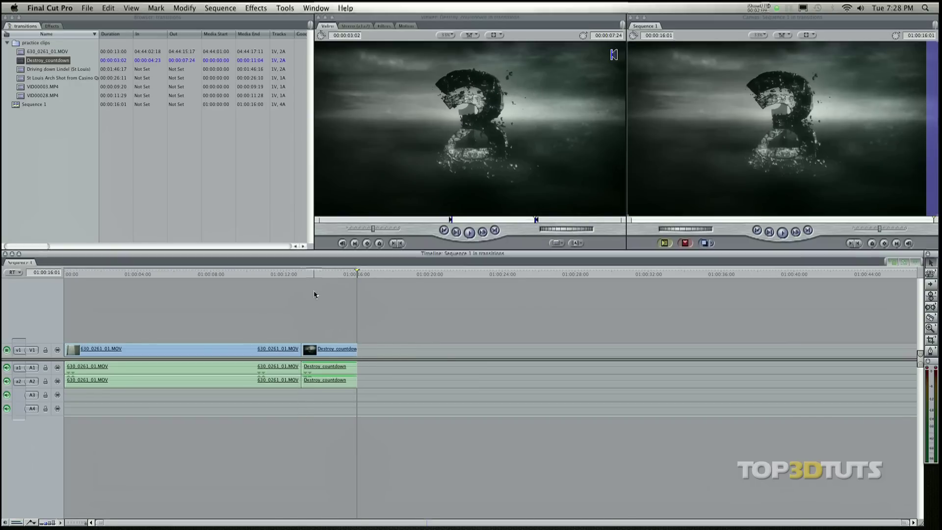
click(49, 523)
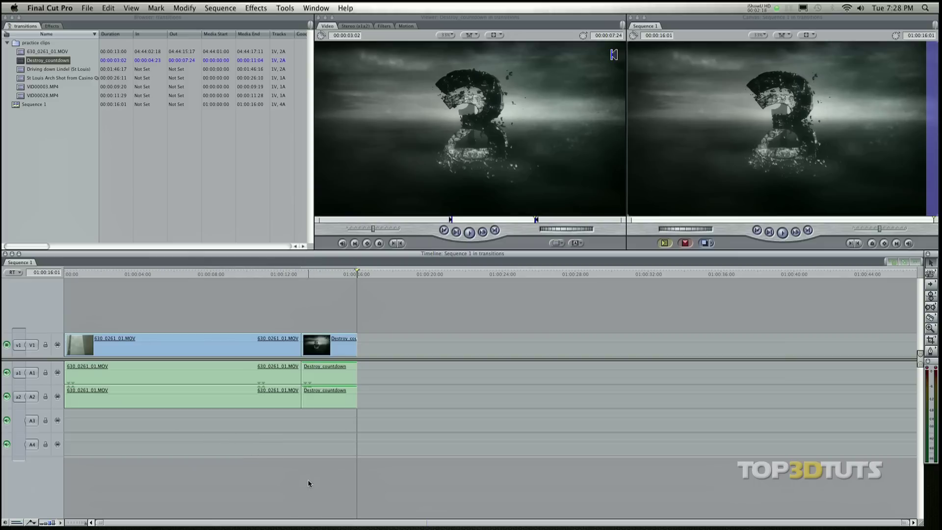
key(super+equal)
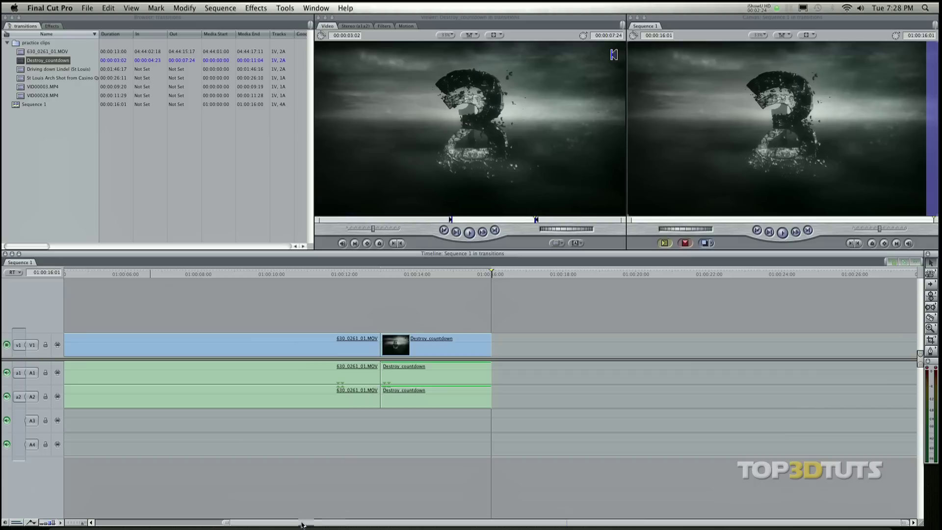
drag(302, 524, 263, 524)
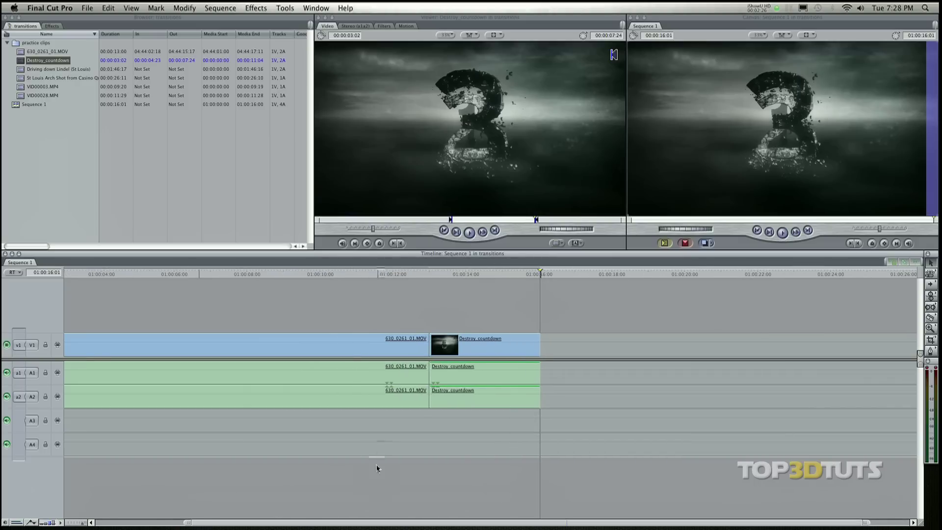
drag(366, 522, 346, 522)
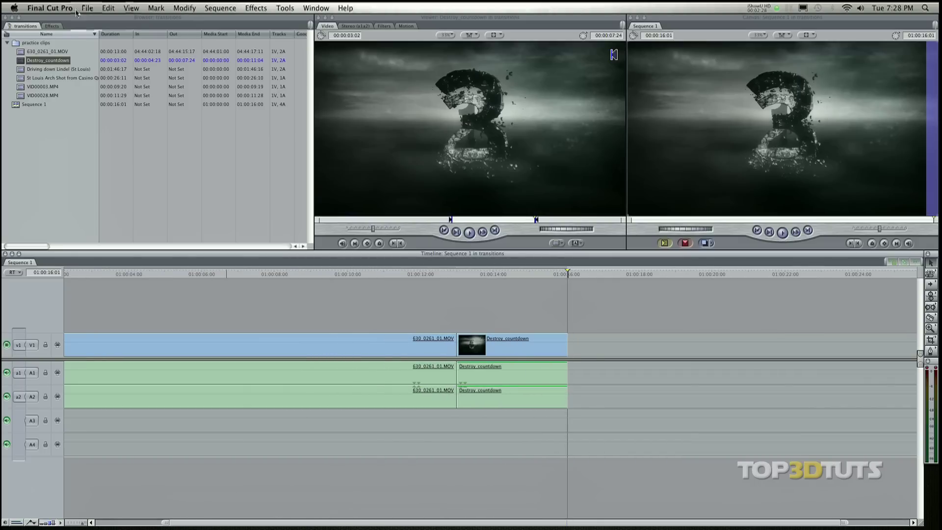
Bring up the Effects library listing the Dissolve transitions, including Cross Dissolve.
click(50, 26)
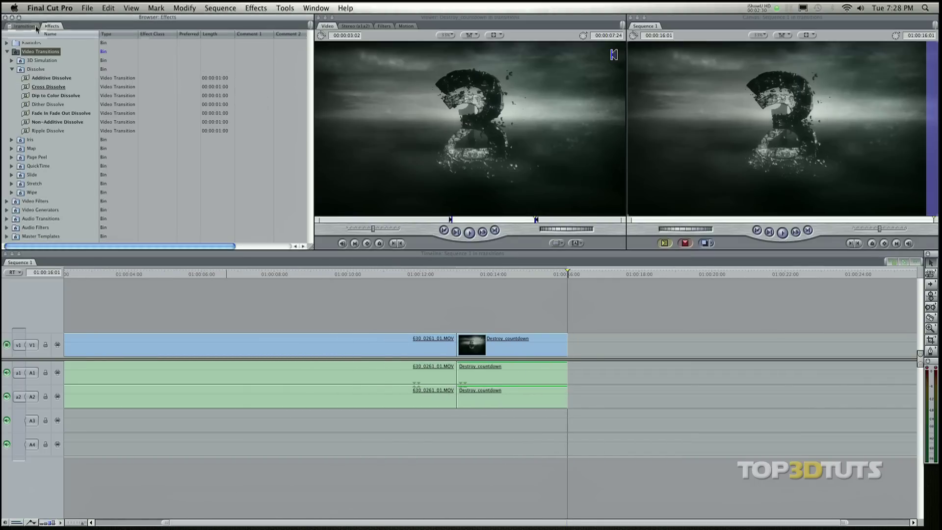
click(51, 26)
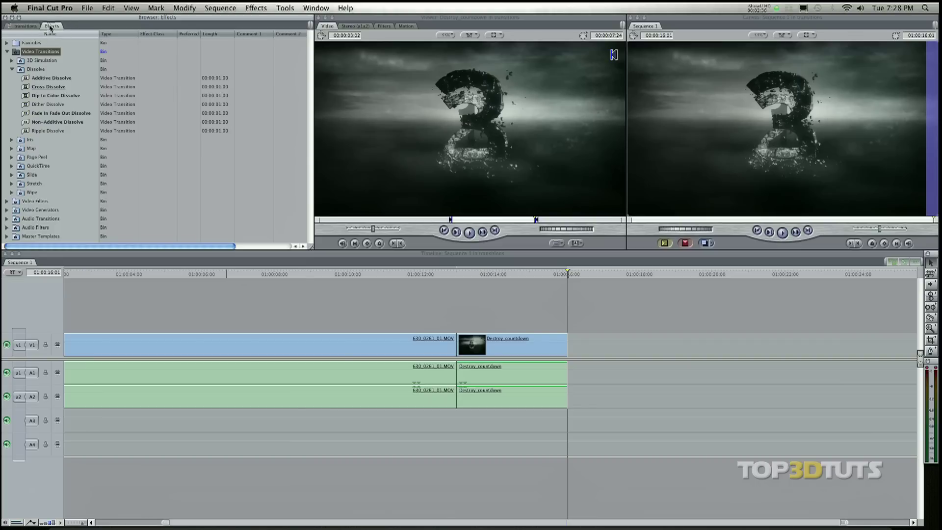
click(318, 7)
click(321, 124)
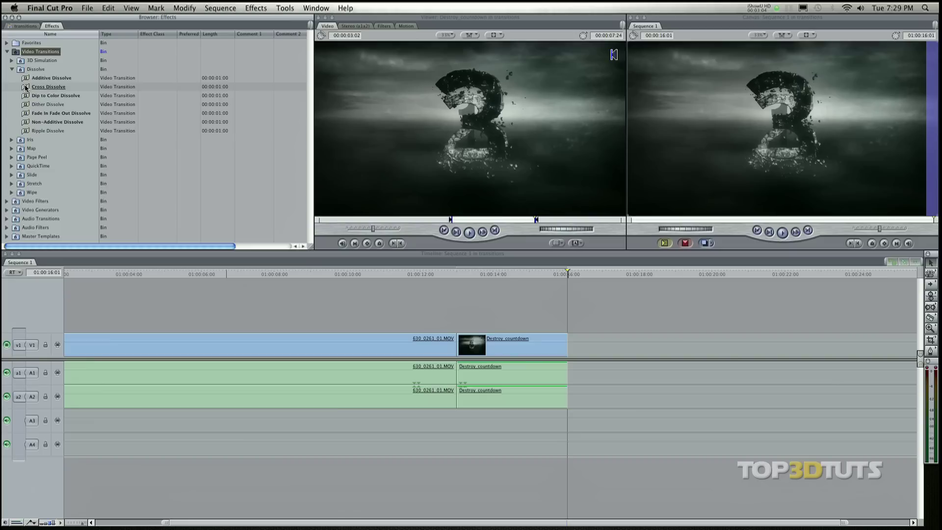
Place a Cross Dissolve centred on the V1 cut between 630_0261_01.MOV and Destroy_countdown.
click(26, 88)
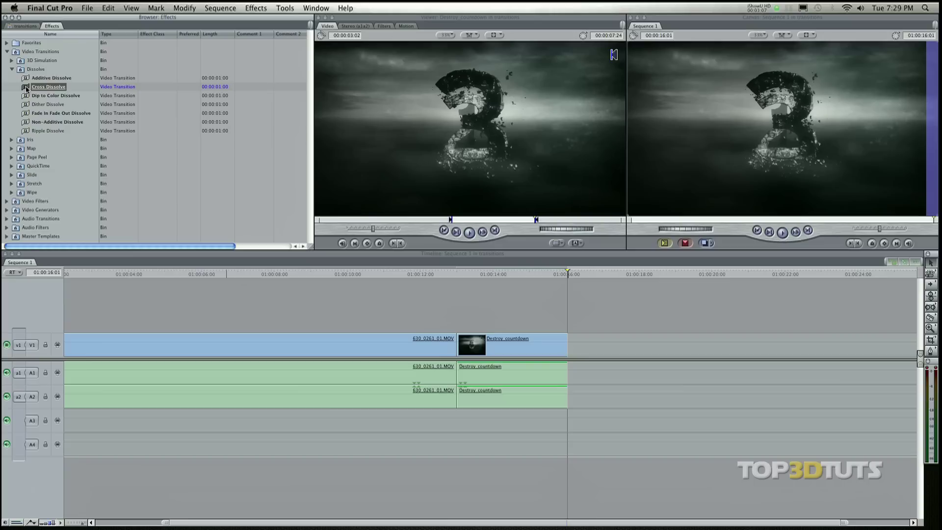
mouse_move(25, 88)
mouse_down()
mouse_move(422, 273)
mouse_move(459, 352)
mouse_move(300, 240)
mouse_move(29, 88)
mouse_up()
drag(59, 89, 24, 89)
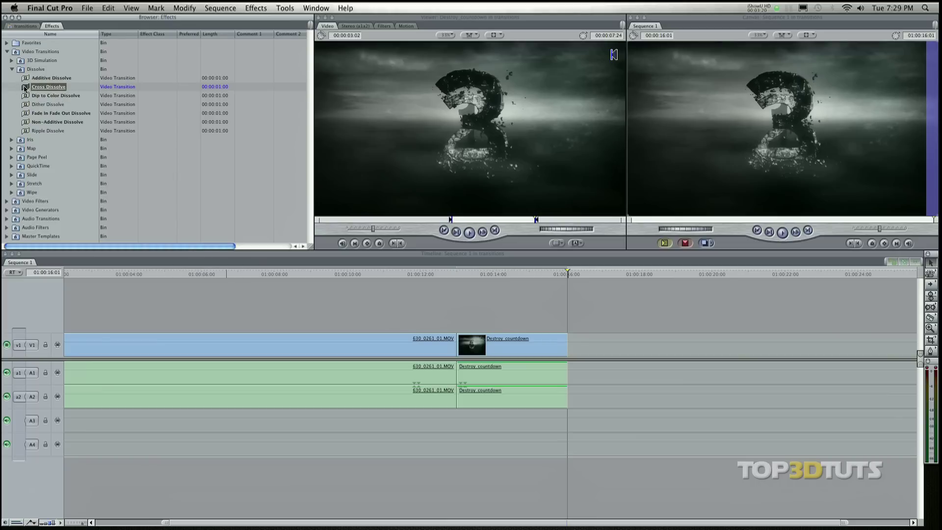
drag(24, 88, 447, 341)
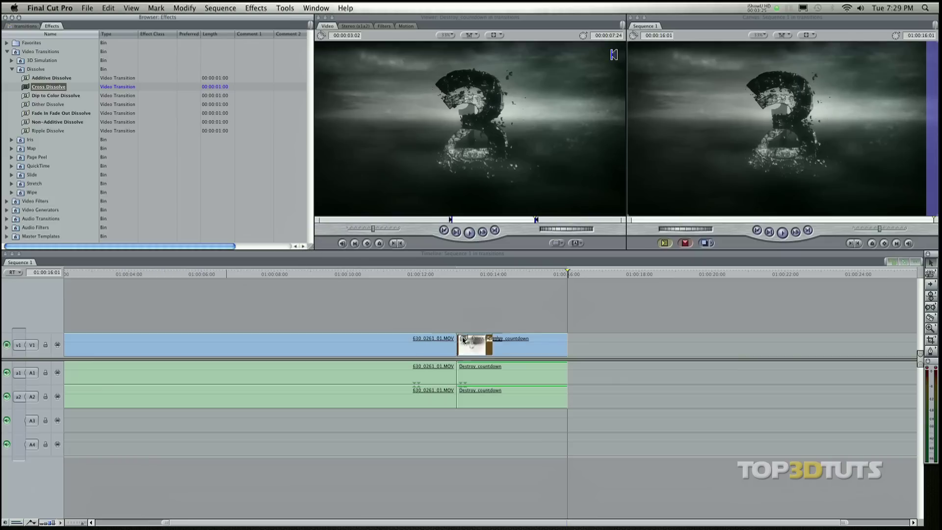
drag(463, 339, 453, 341)
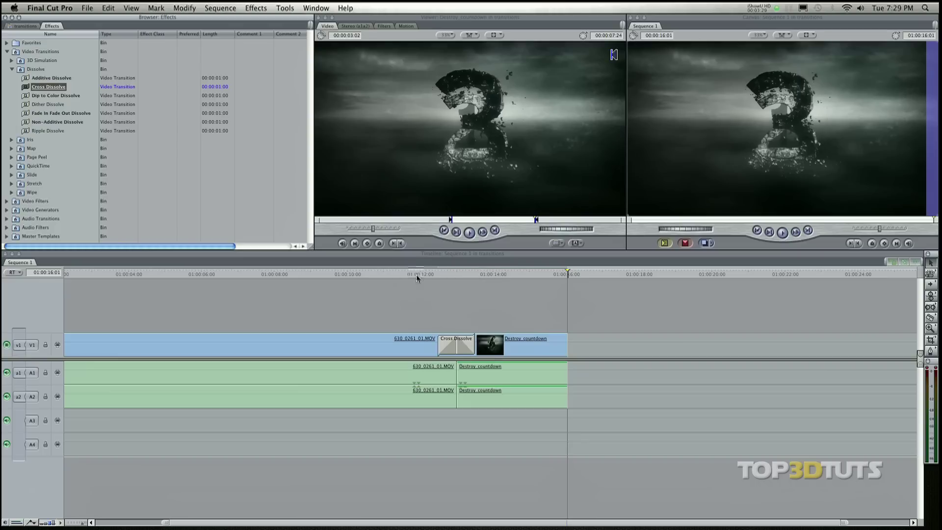
Play back the dissolve from just before the cut, then turn on the audio level overlays.
click(411, 273)
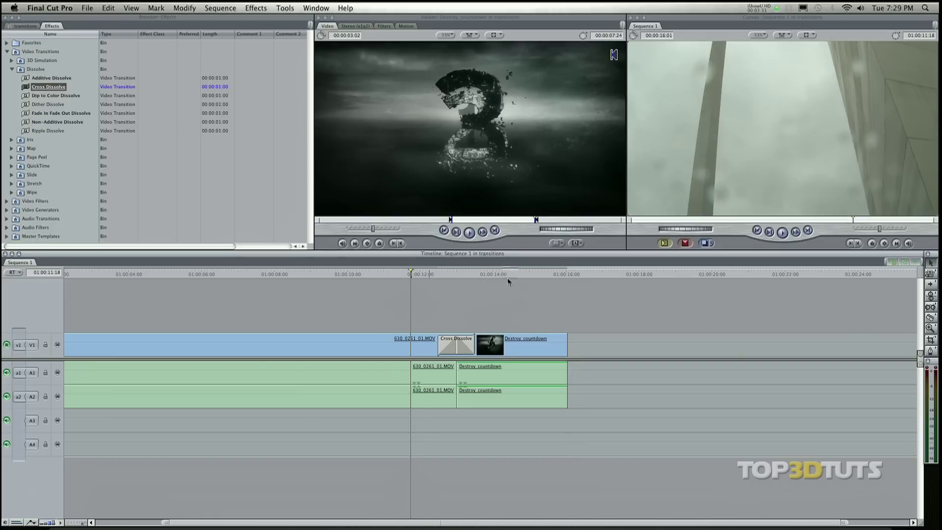
click(444, 307)
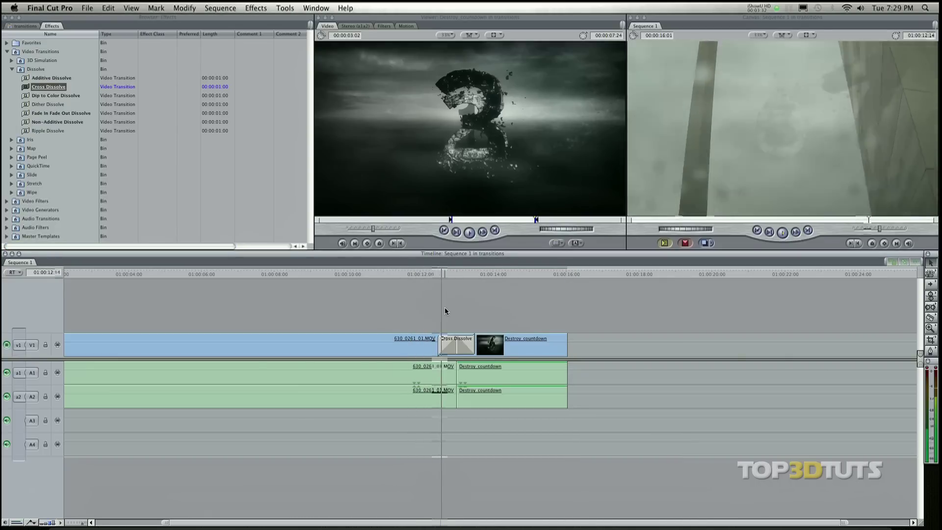
key(space)
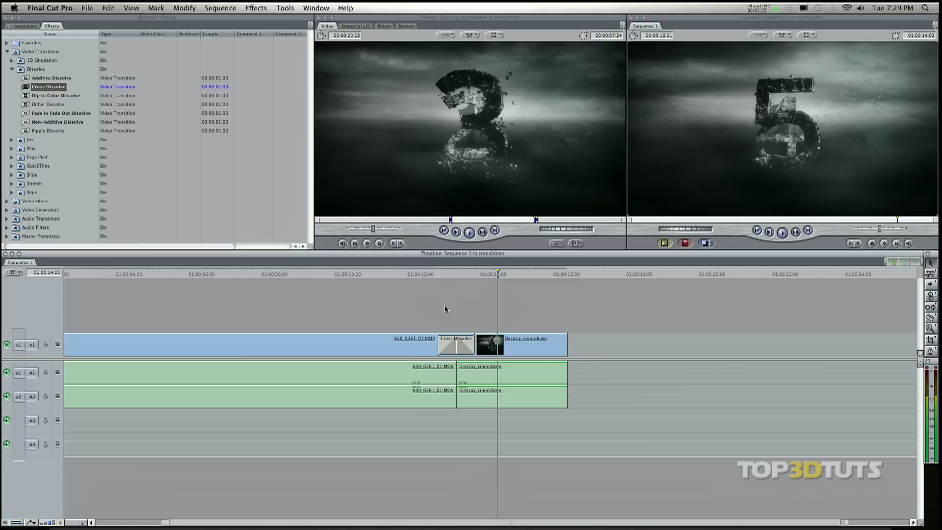
drag(444, 308, 510, 329)
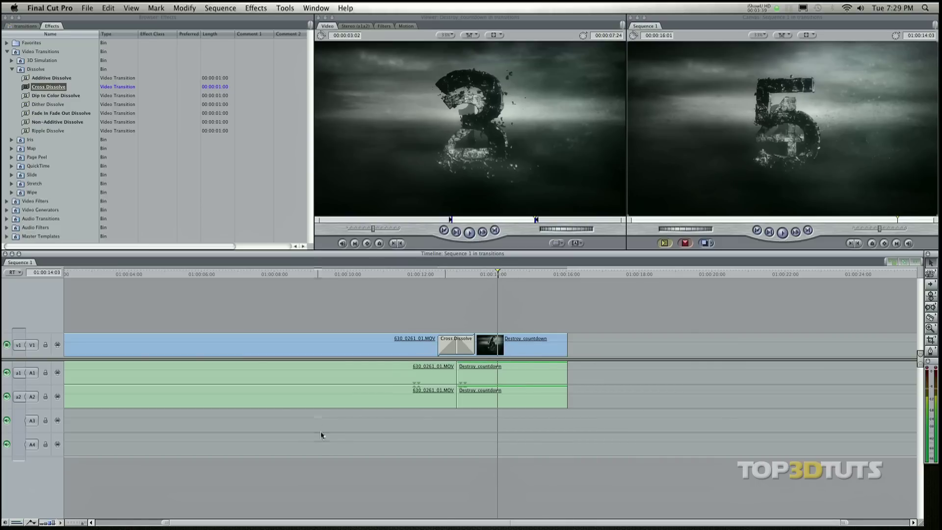
click(30, 522)
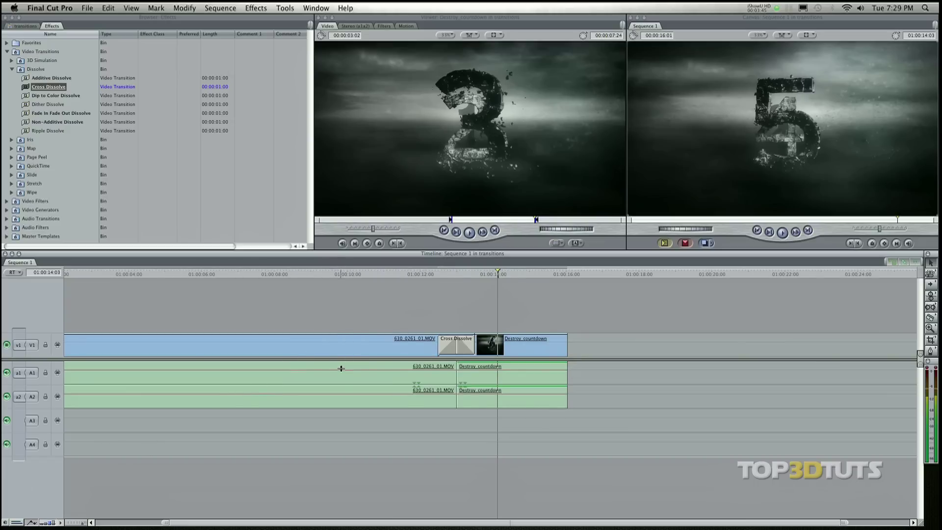
Lower both clips' audio levels, extend the Cross Dissolve leftward to 3 seconds, and play it back.
drag(341, 368, 343, 378)
drag(478, 370, 482, 374)
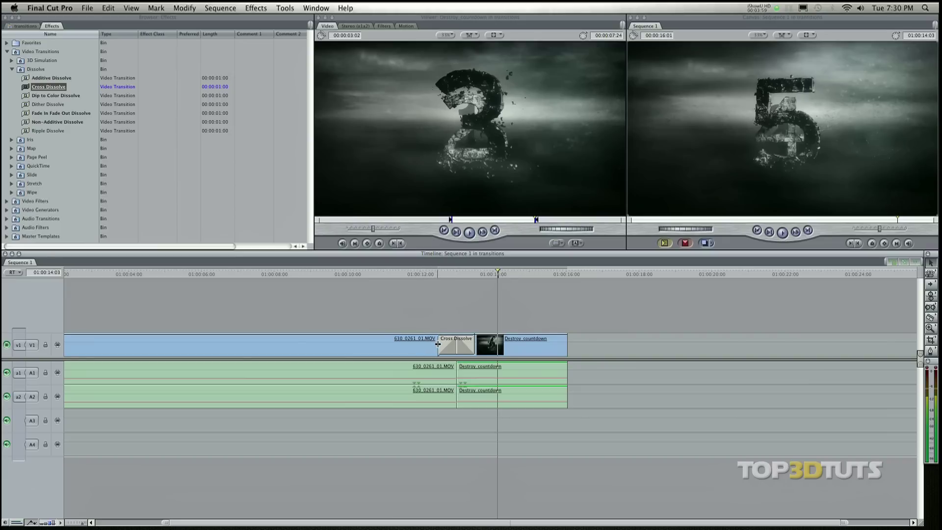
drag(437, 345, 400, 344)
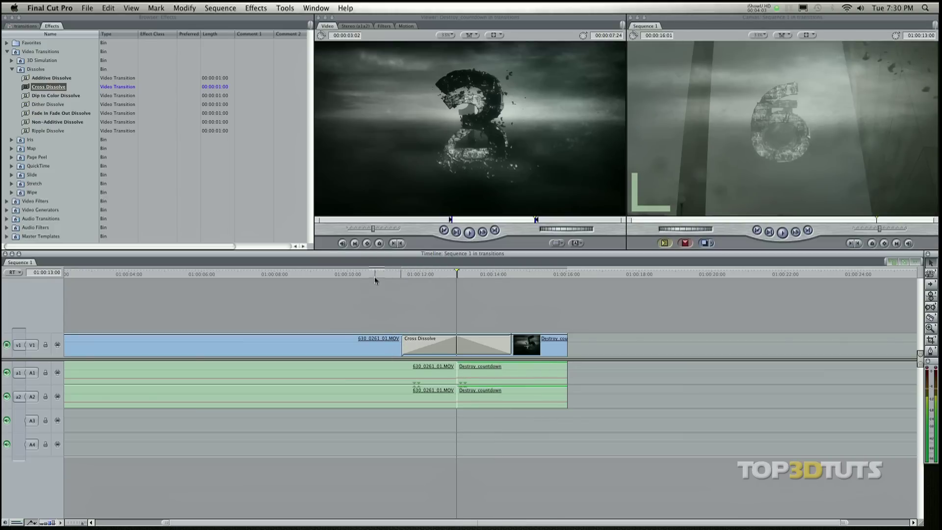
click(375, 273)
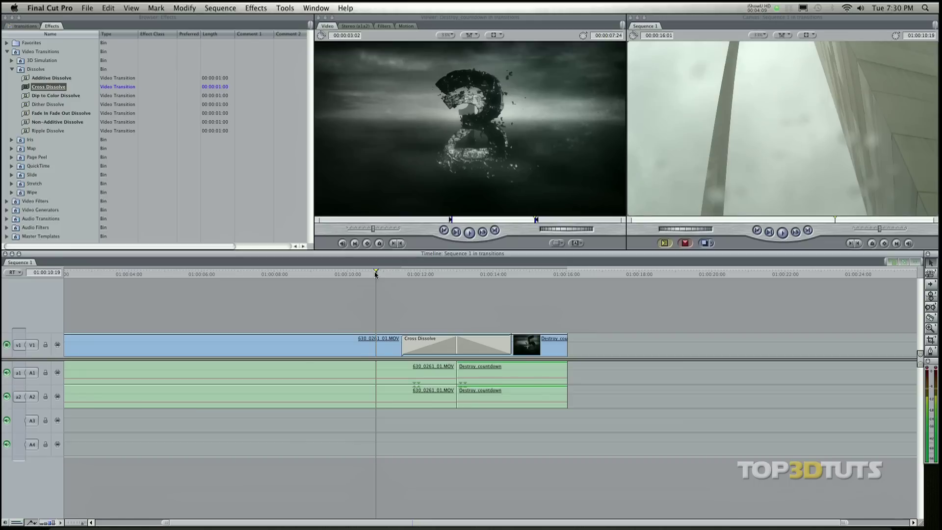
key(space)
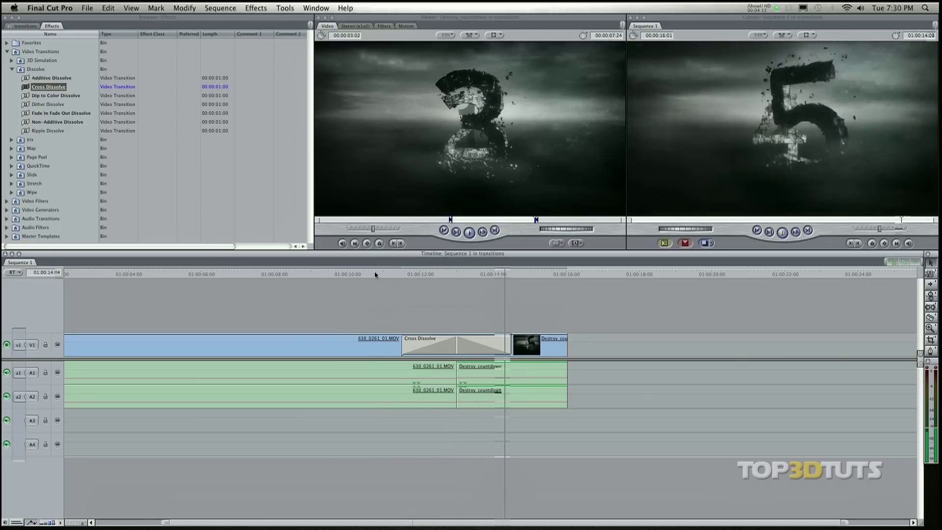
key(space)
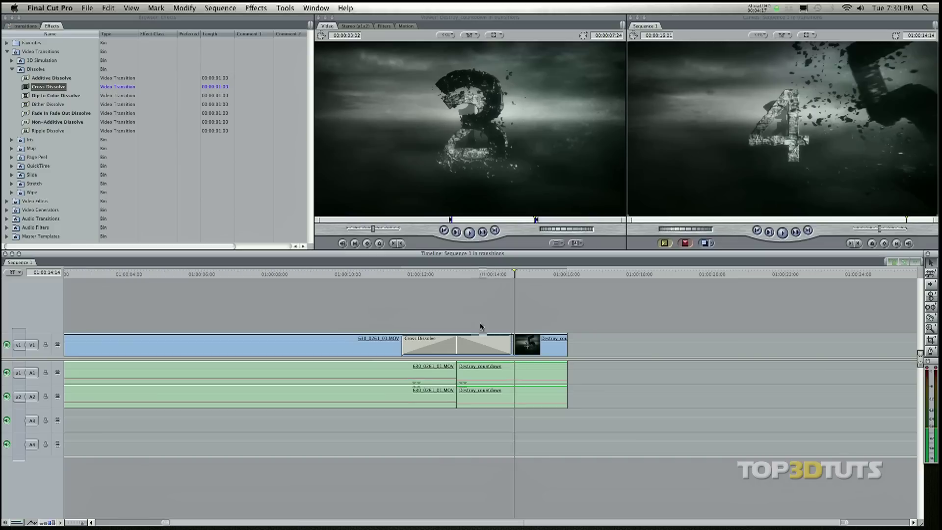
Cut the Cross Dissolve, place a Fade In Fade Out Dissolve at the edit, and preview it.
right_click(426, 339)
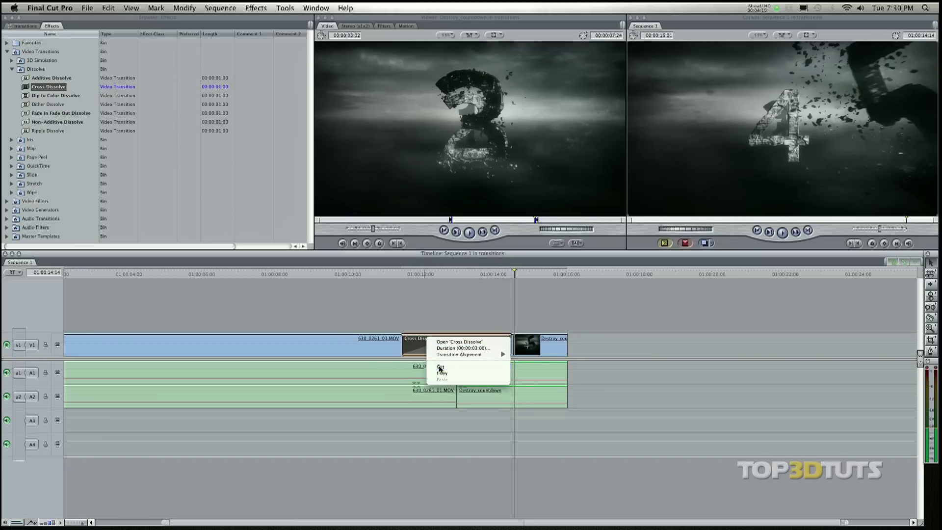
click(440, 368)
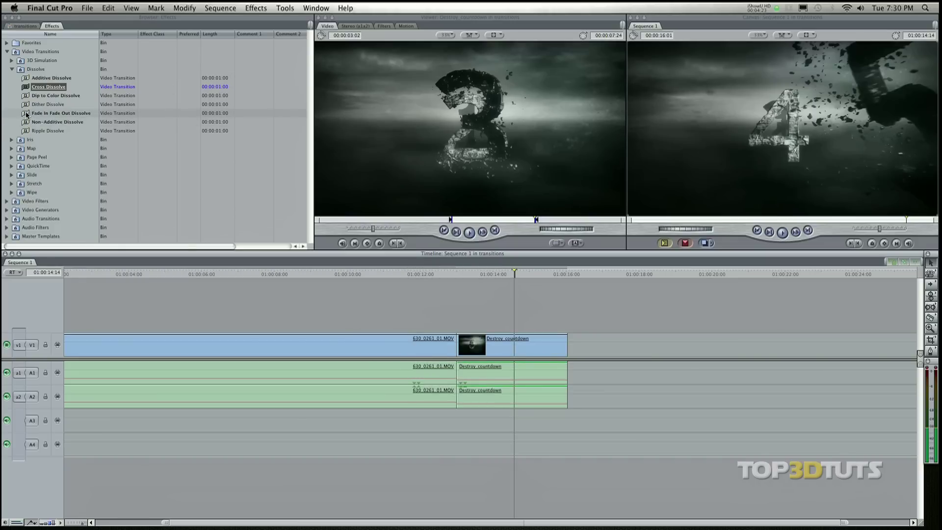
drag(27, 114, 456, 352)
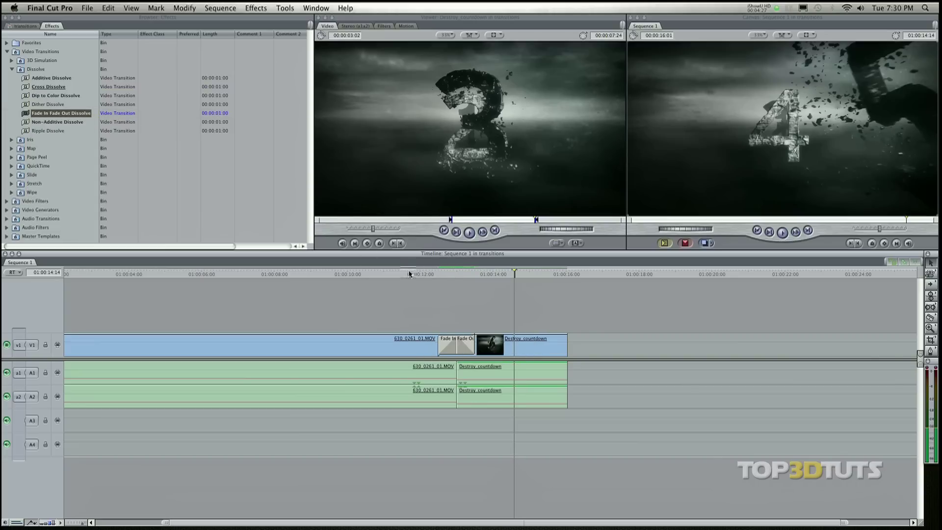
click(411, 274)
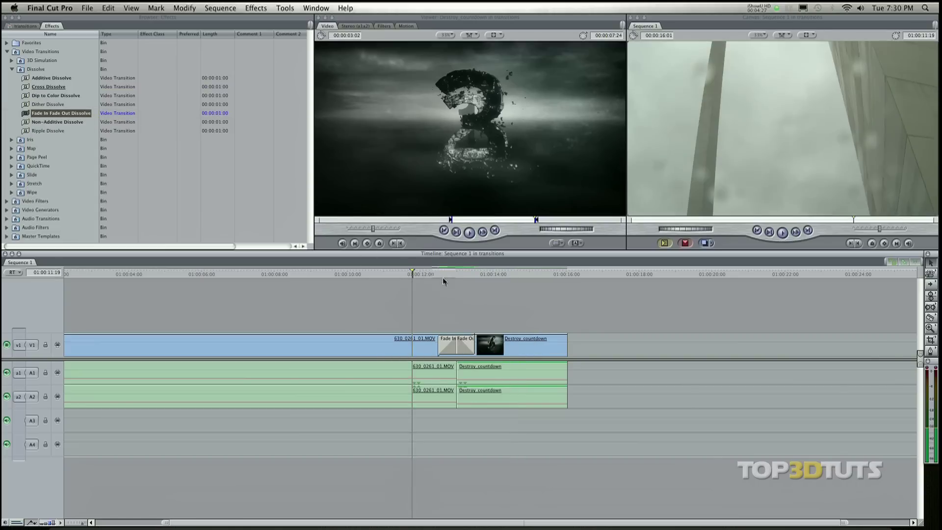
key(space)
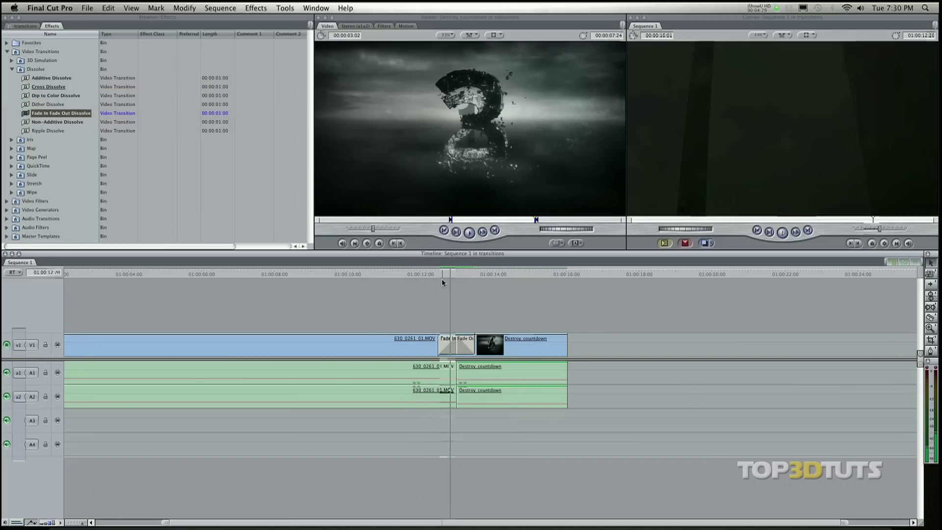
Lengthen the Fade In Fade Out Dissolve leftward, play it back, and select everything in the timeline.
drag(438, 350, 407, 352)
click(372, 274)
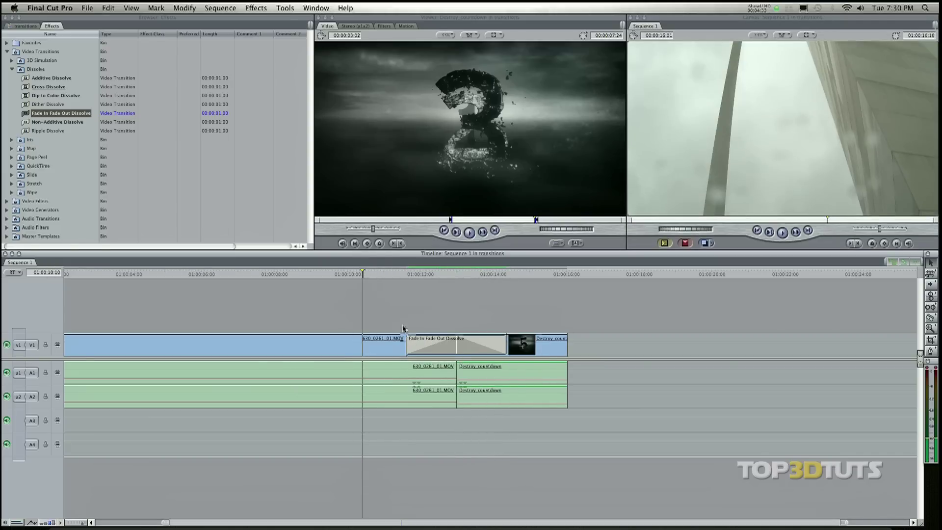
key(space)
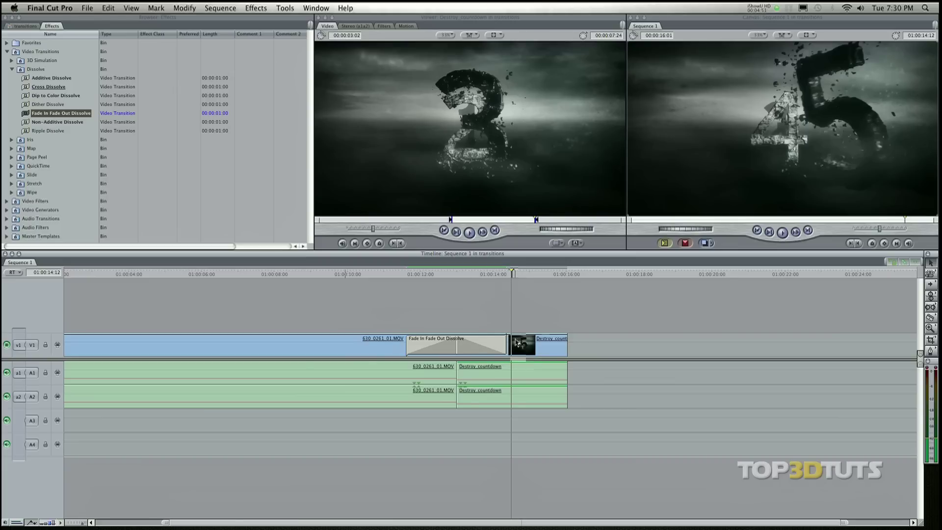
key(super+a)
Delete everything from Sequence 1 and load the whole, unmarked 630_0261_01.MOV (16:12) into the viewer.
key(Delete)
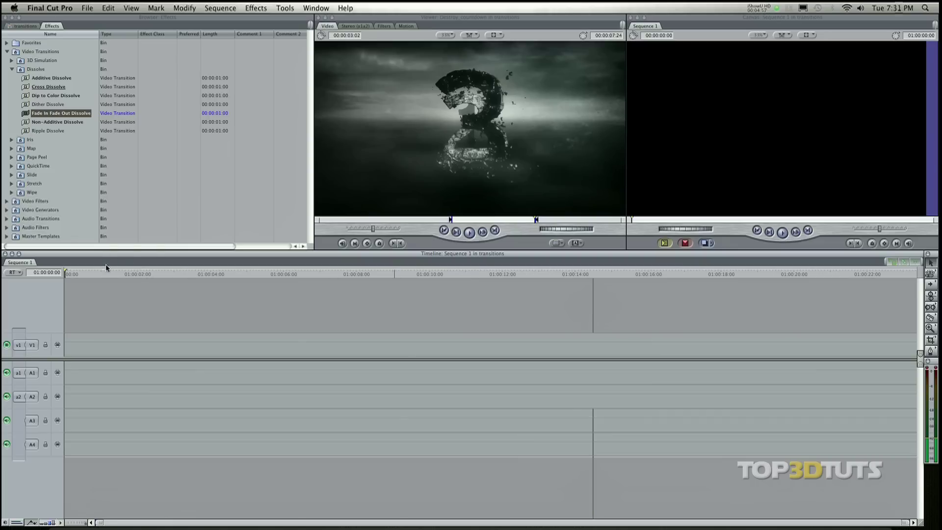
click(25, 25)
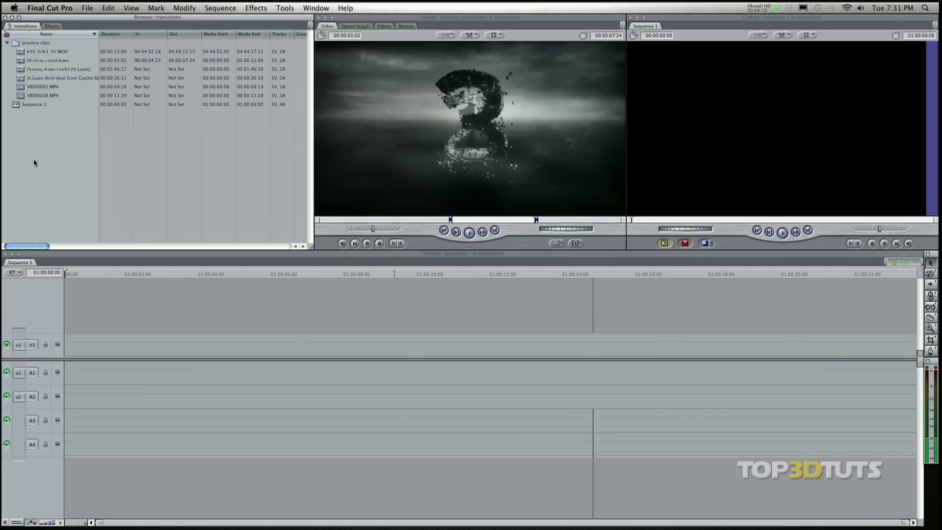
click(51, 60)
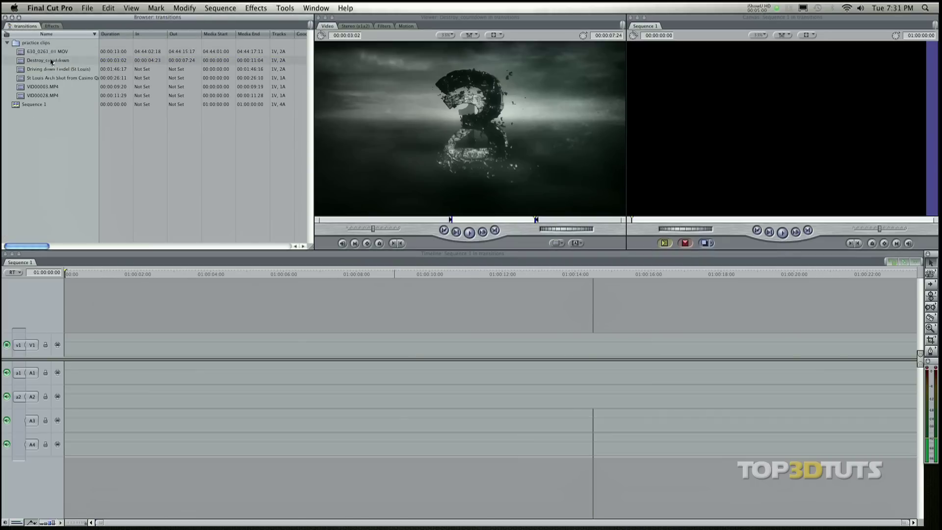
double_click(21, 52)
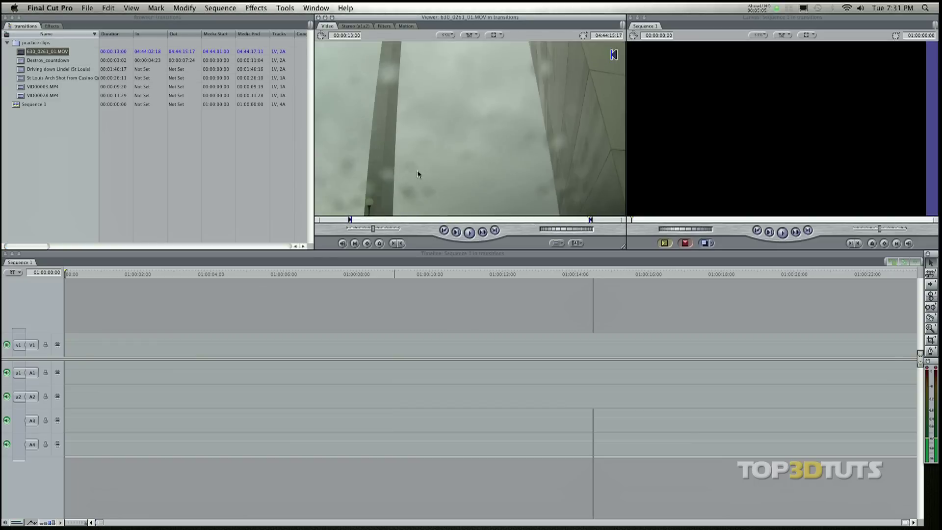
key(alt+x)
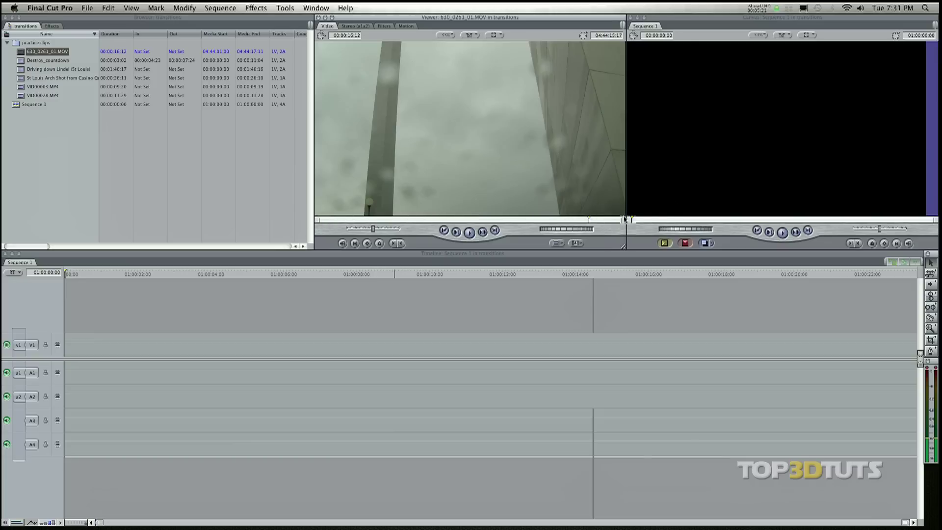
Edit the full 630_0261_01.MOV, then Destroy_countdown, into Sequence 1 and lower the countdown's audio level.
drag(499, 105, 826, 55)
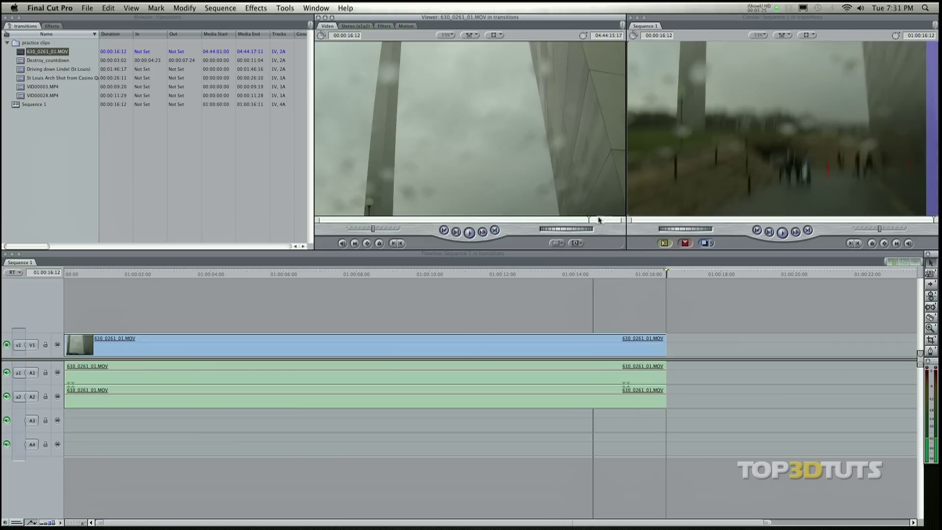
key(alt+minus)
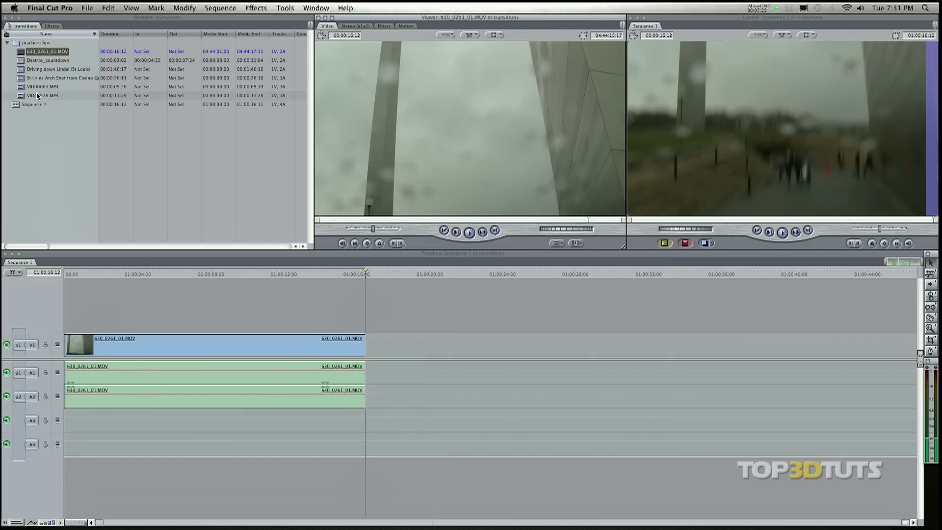
double_click(21, 63)
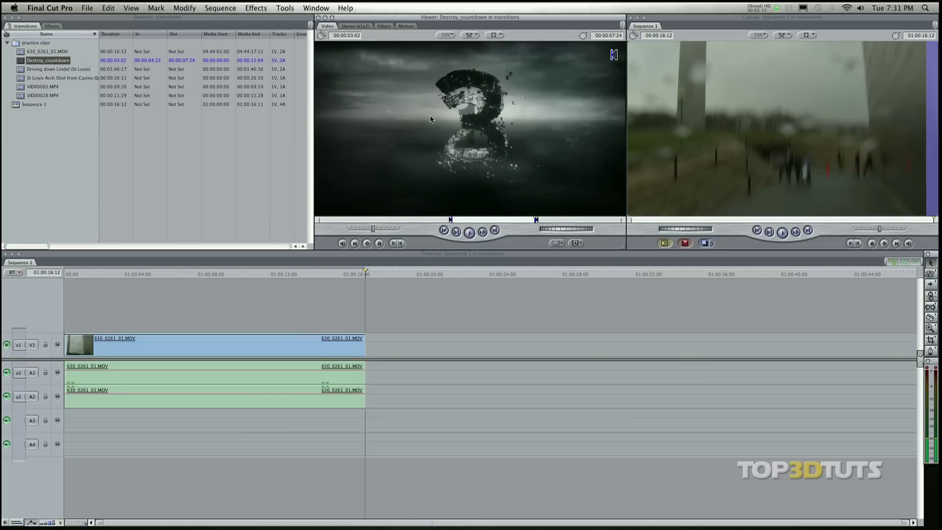
key(alt+x)
drag(431, 120, 839, 58)
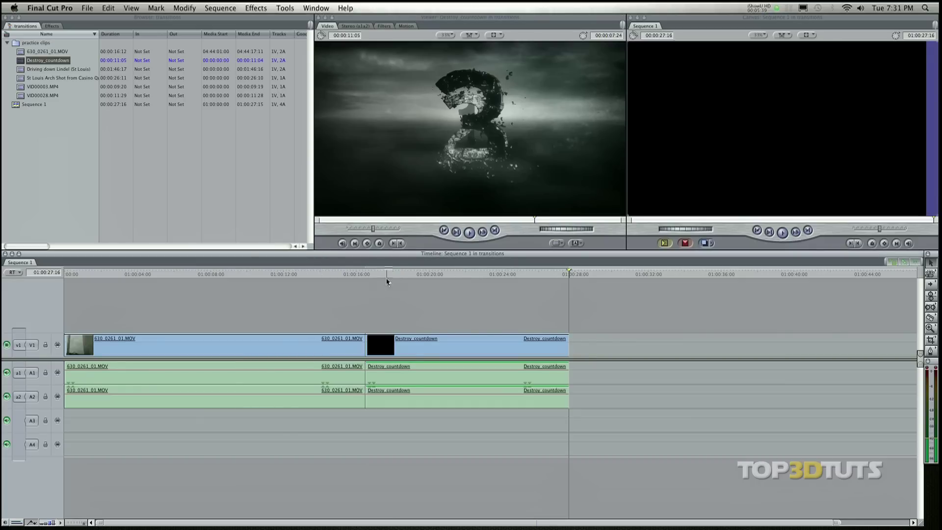
click(339, 277)
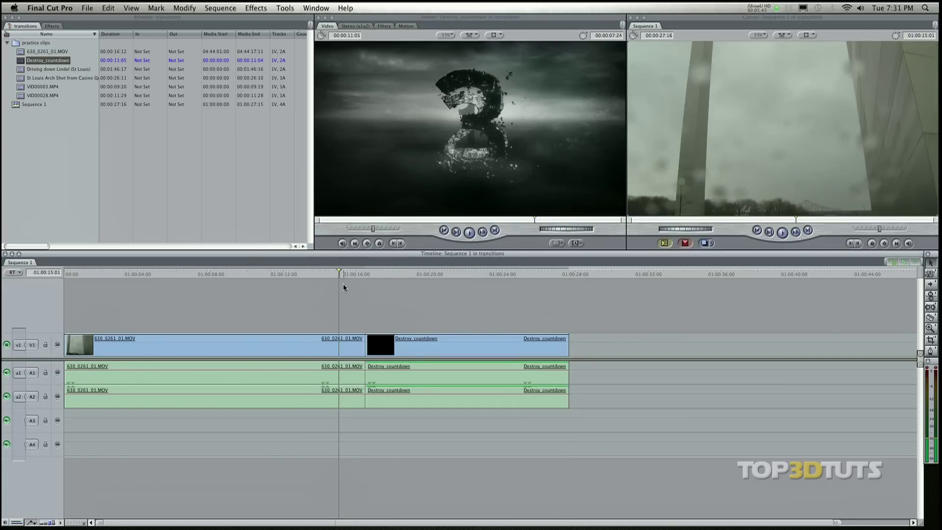
drag(384, 372, 356, 381)
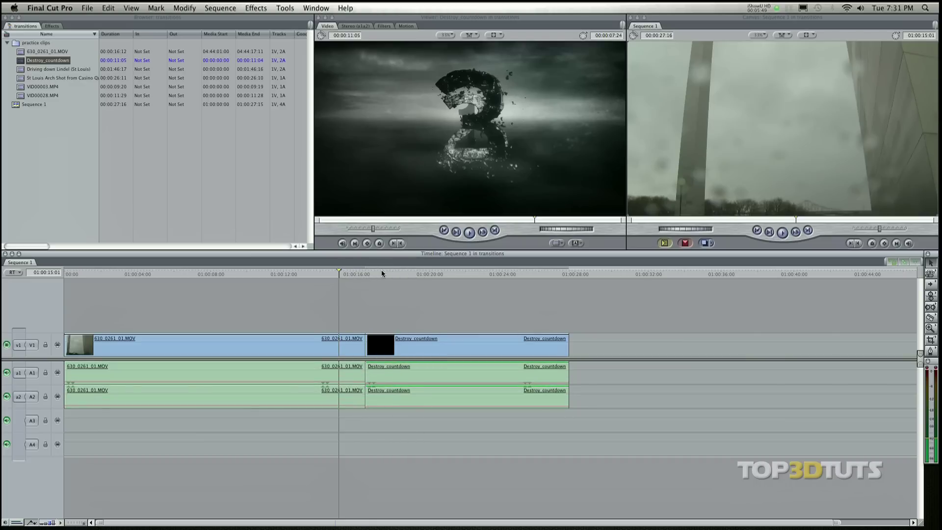
Drop a Cross Dissolve onto the timeline, then choose the Pen tool with the playhead at 01:00:14:03.
click(52, 27)
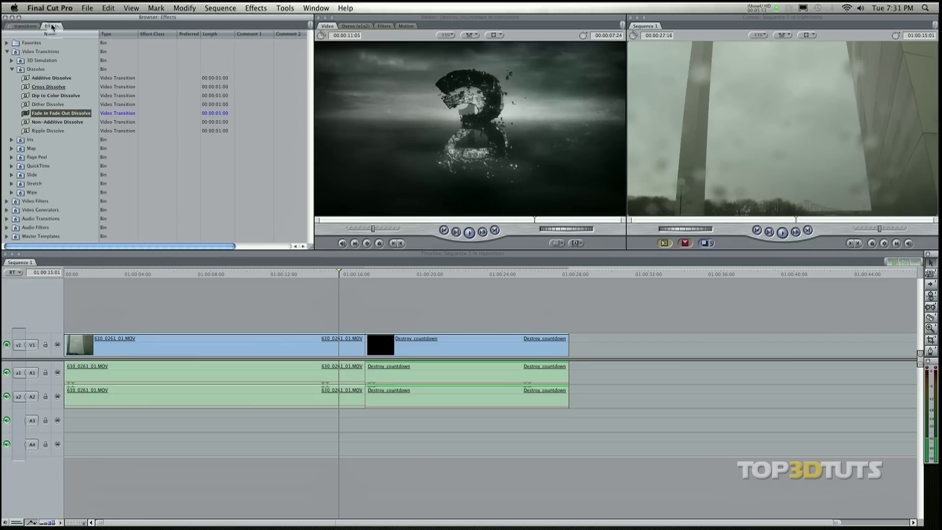
click(24, 87)
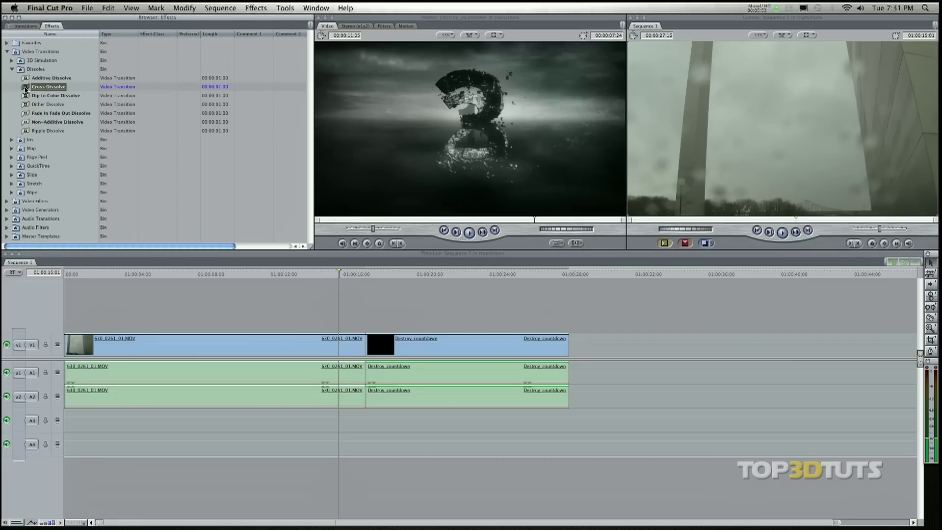
drag(26, 88, 22, 42)
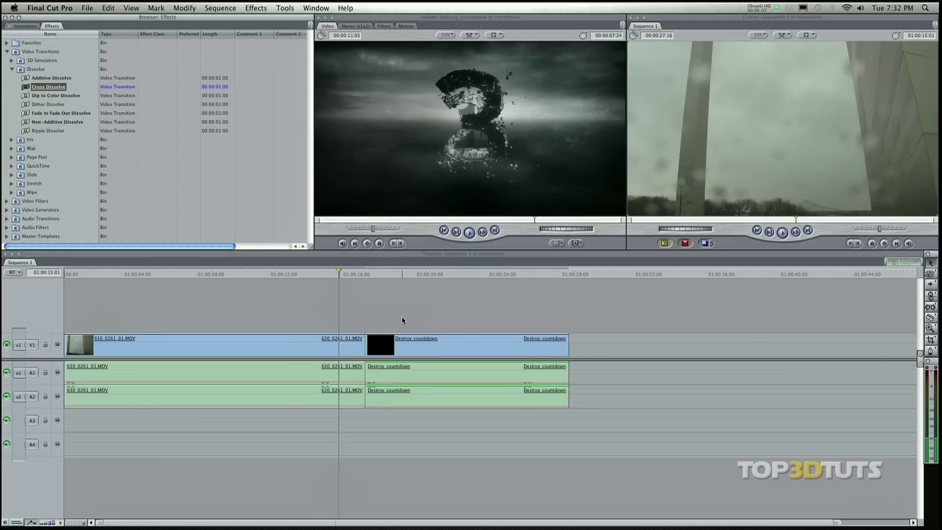
drag(402, 319, 403, 316)
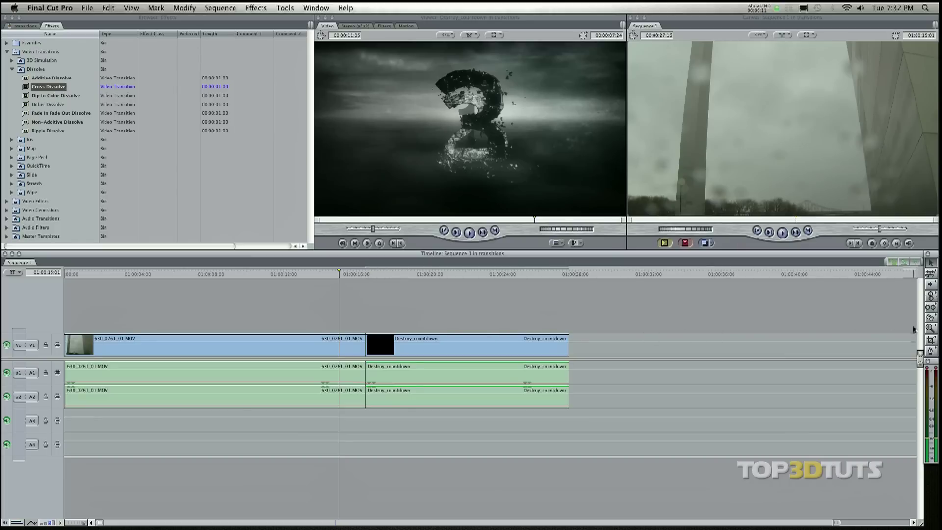
click(931, 353)
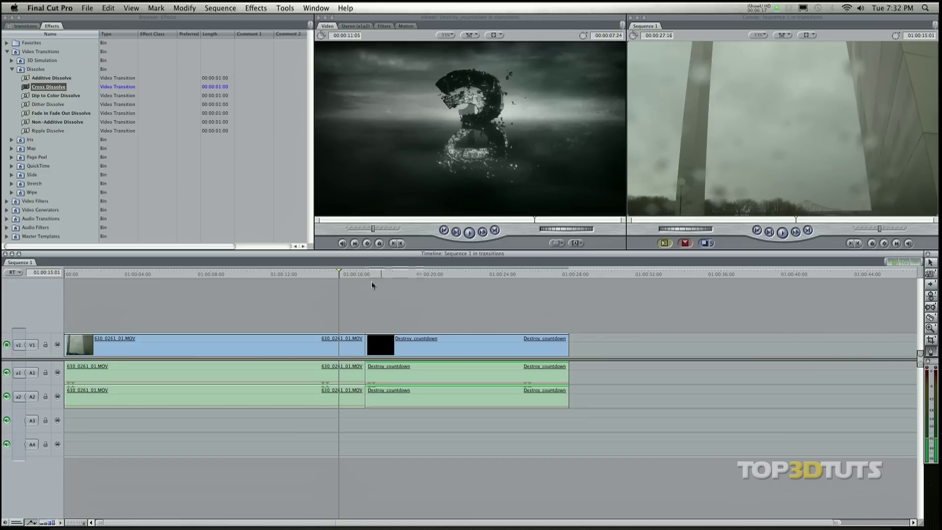
click(322, 273)
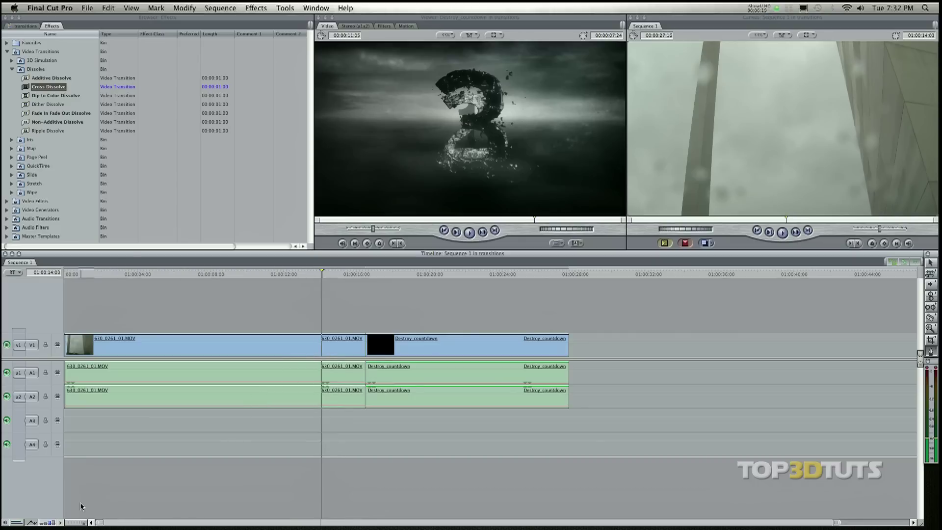
Enlarge and zoom the timeline tracks, then keyframe the first clip's opacity near the cut.
click(53, 522)
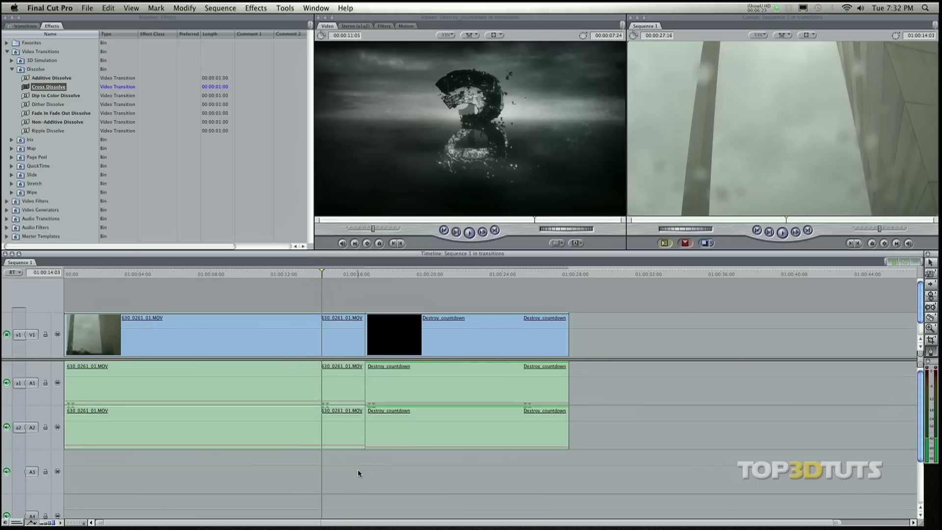
key(super+equal)
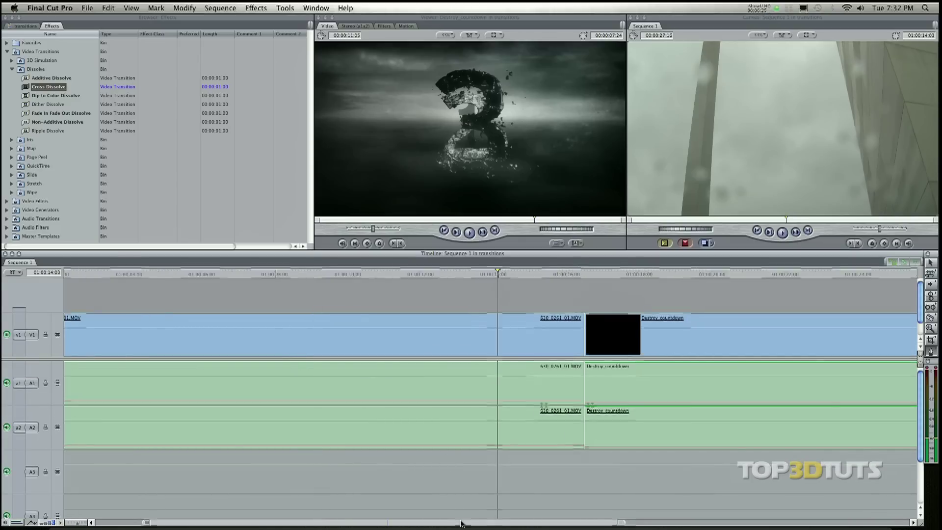
drag(461, 524, 506, 523)
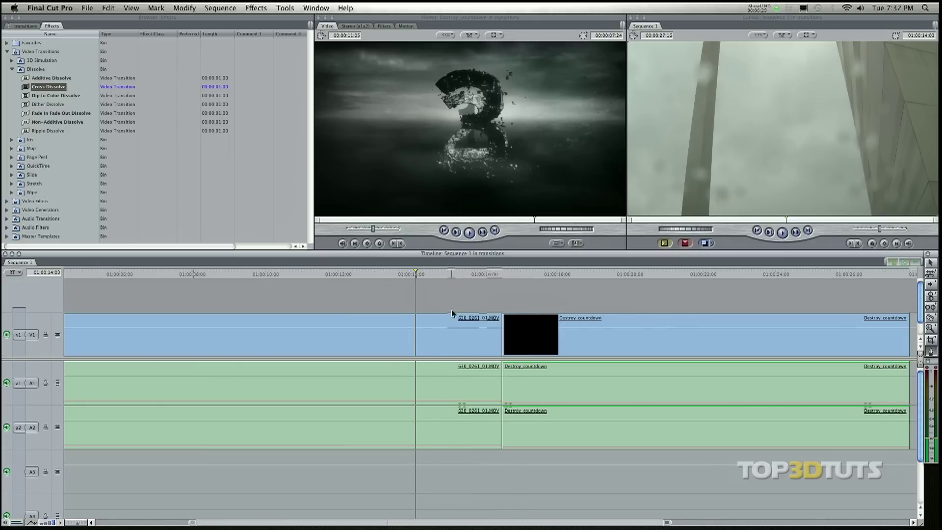
click(401, 314)
drag(461, 312, 506, 364)
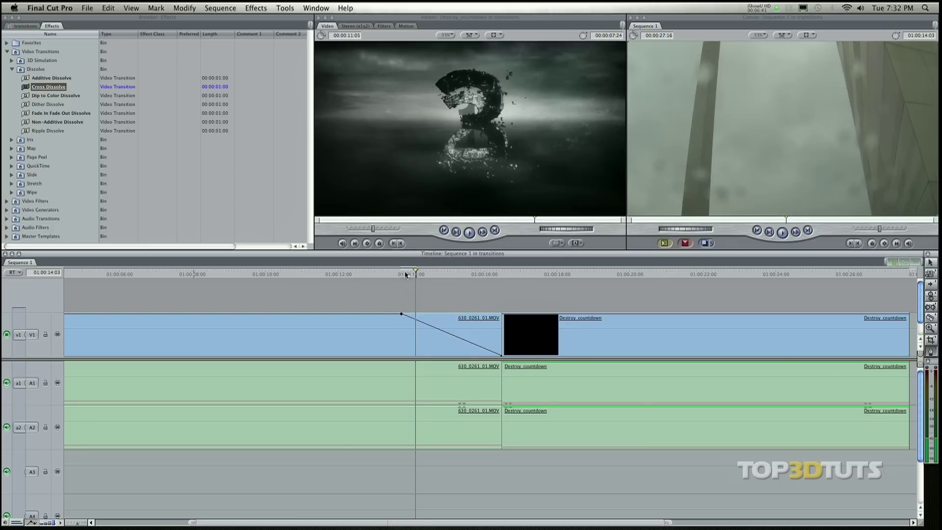
Keyframe the Destroy countdown clip's opacity so it starts at zero and fades up.
drag(406, 275, 498, 284)
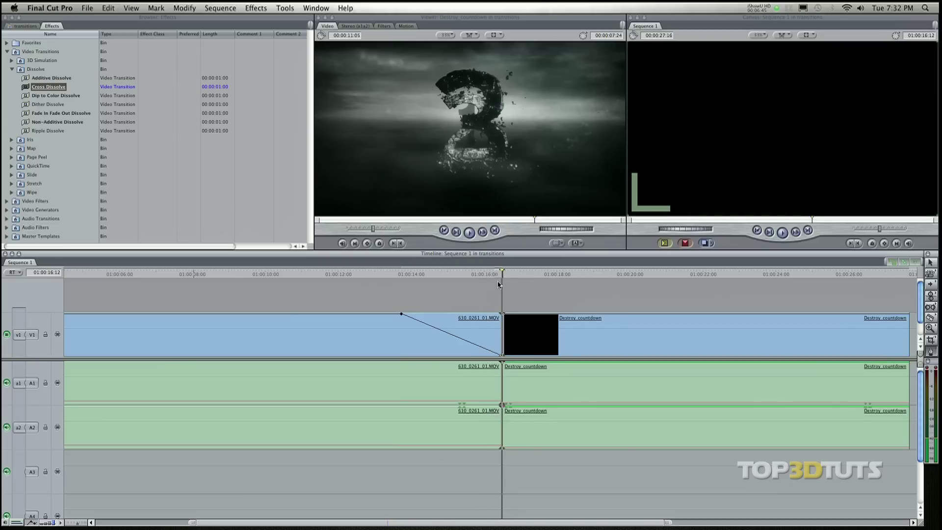
alt+click(582, 313)
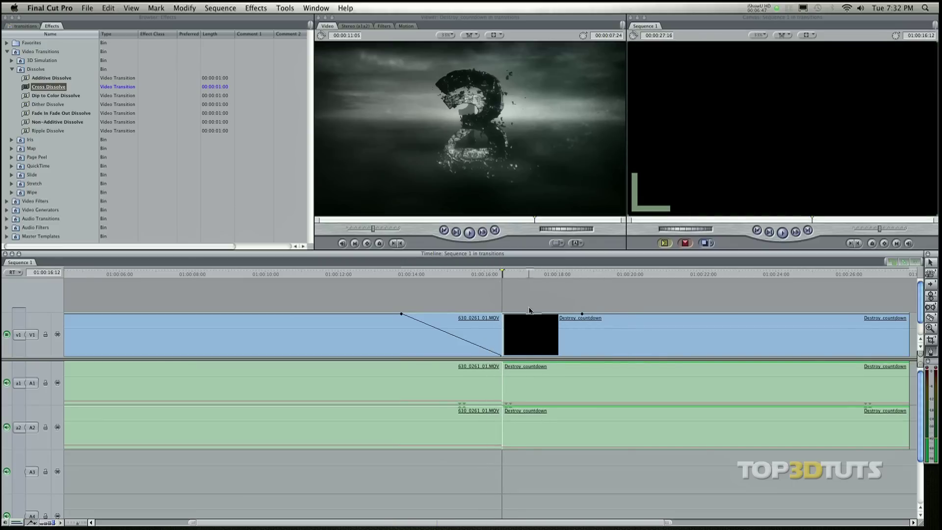
drag(532, 314, 502, 354)
drag(502, 366, 502, 366)
Play back the fade from 01:00:12:09, then shrink the tracks and return to the selection tool.
click(352, 272)
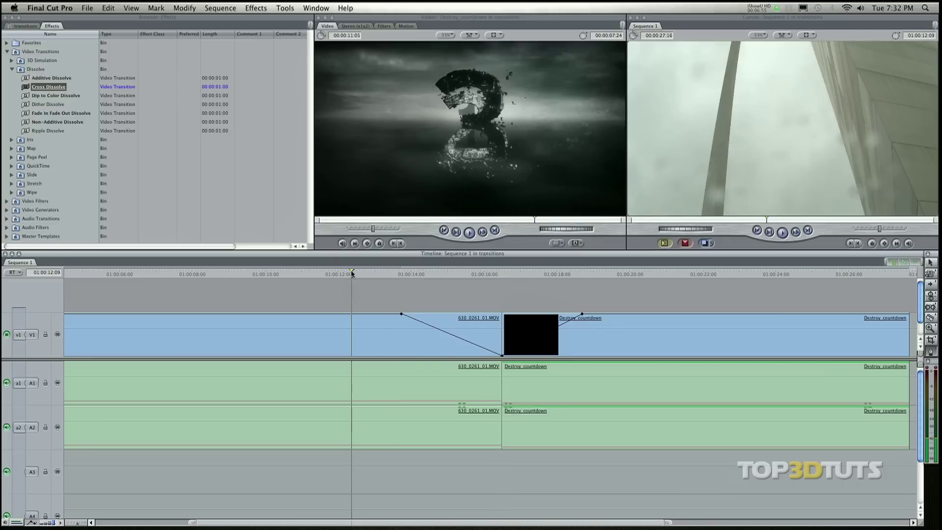
key(space)
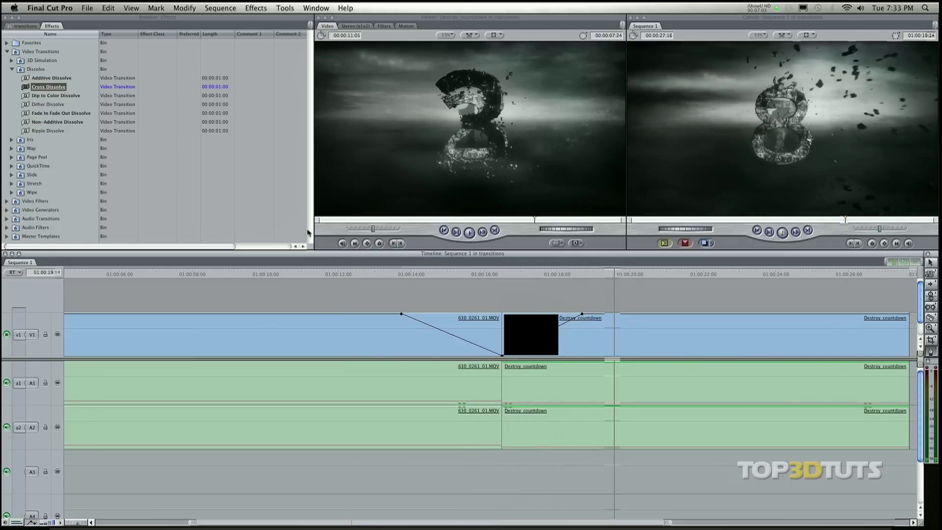
key(space)
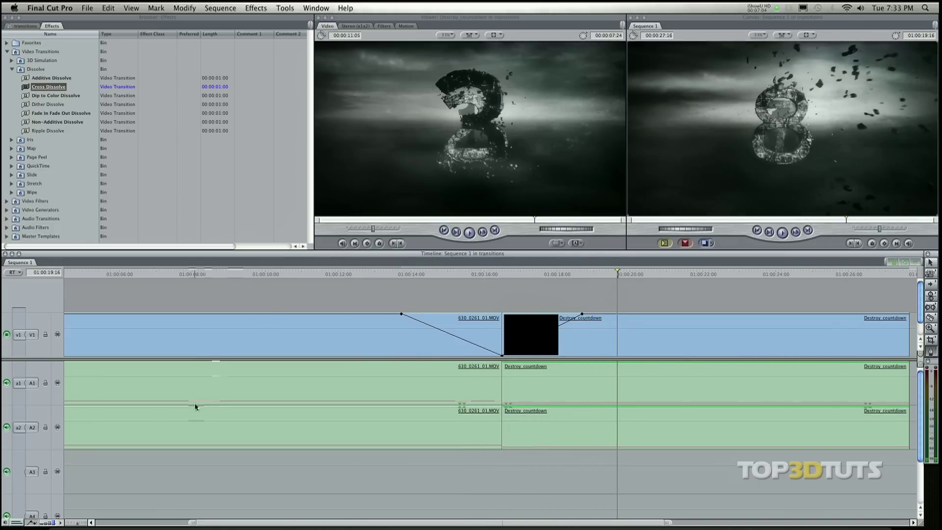
click(48, 523)
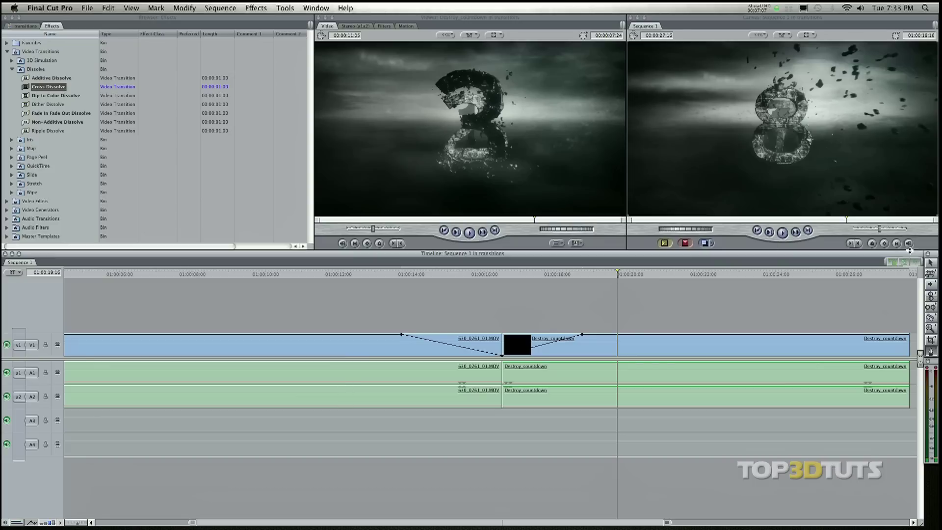
click(930, 263)
Move the Destroy countdown clip up to V2 and slide it left to overlap the first clip's end.
click(593, 347)
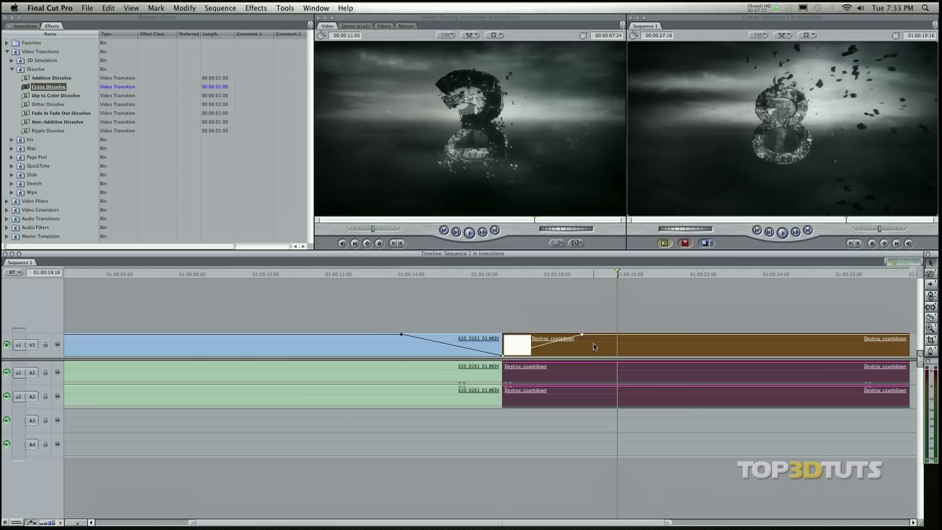
drag(593, 347, 596, 325)
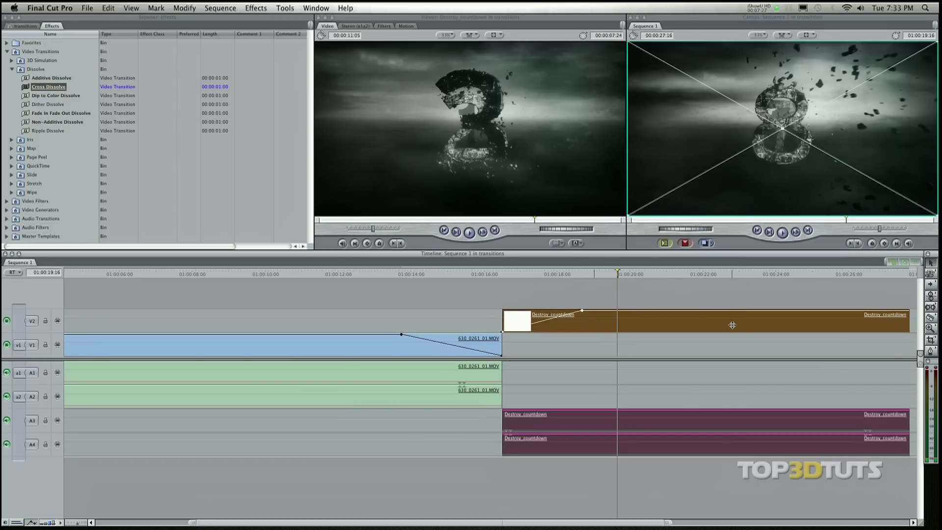
drag(732, 324, 582, 313)
click(420, 321)
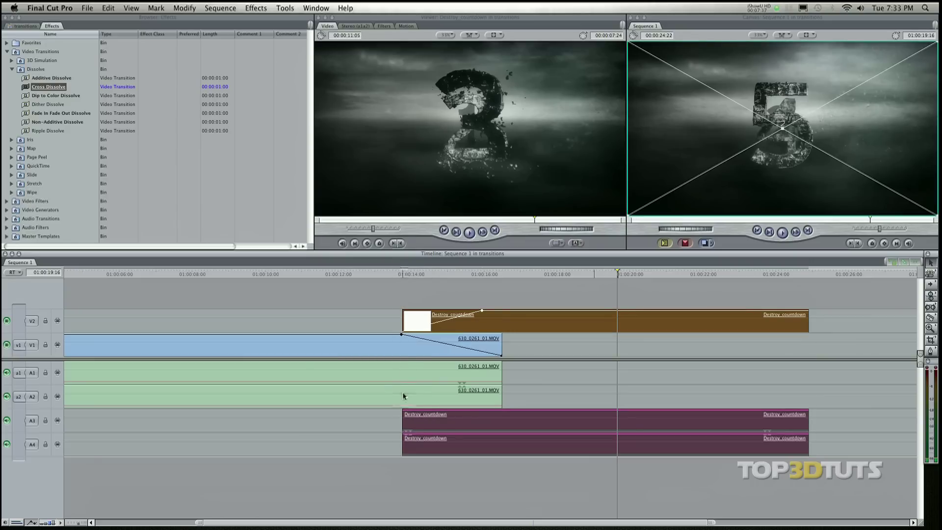
click(408, 347)
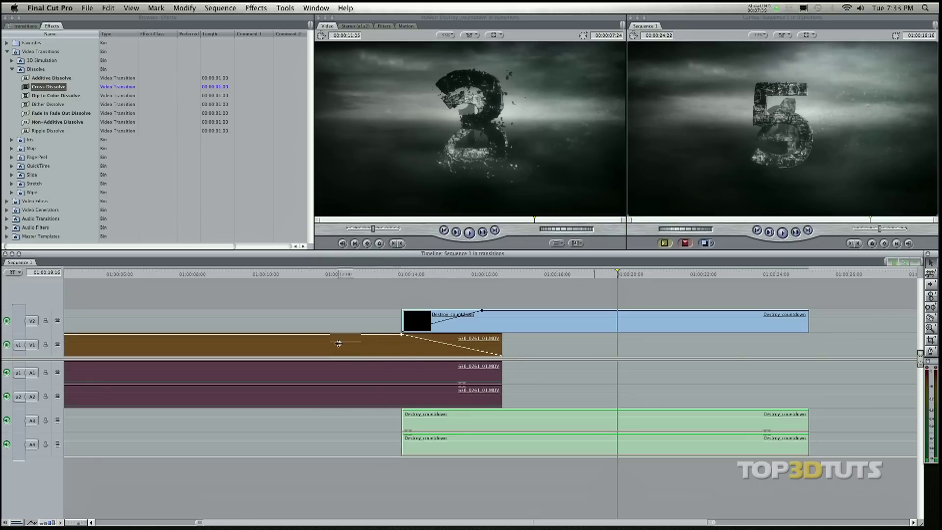
click(372, 301)
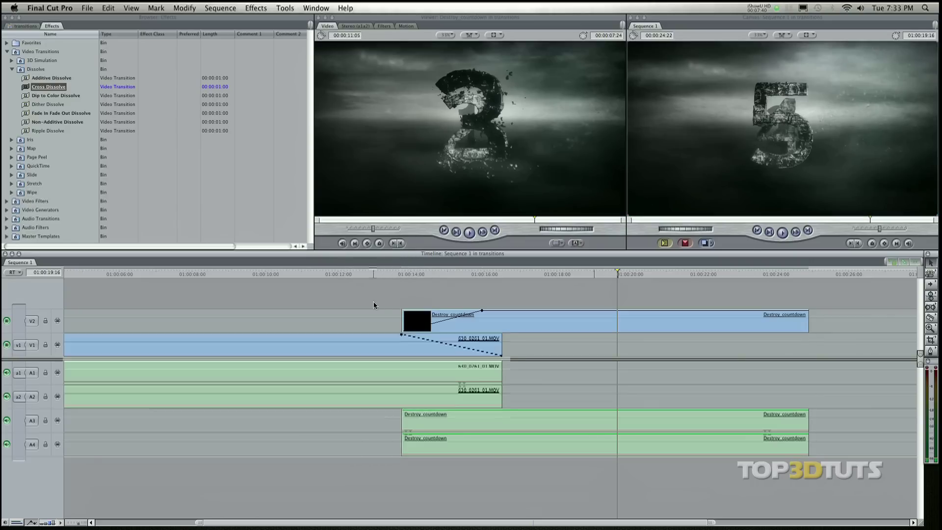
click(418, 325)
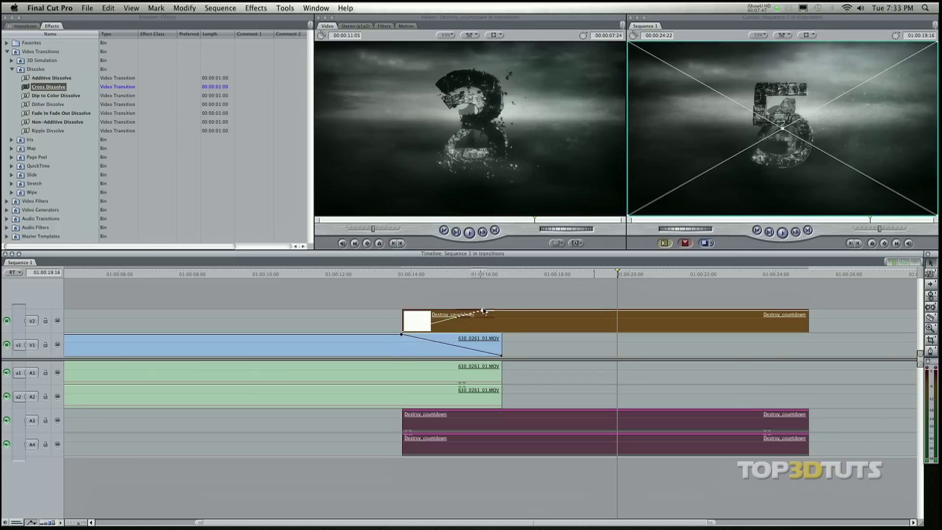
Lengthen the countdown clip's fade-in ramp and play the overlap from 01:00:12:10.
drag(483, 311, 501, 310)
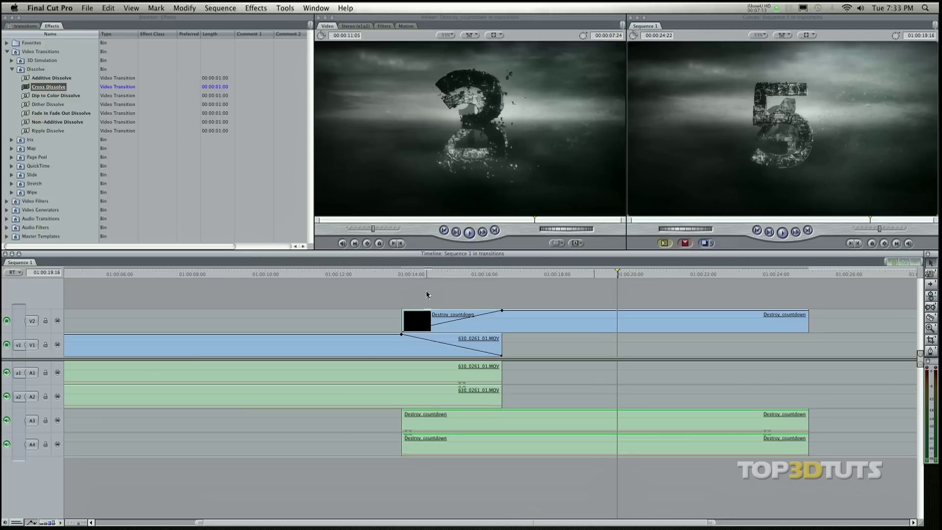
click(353, 271)
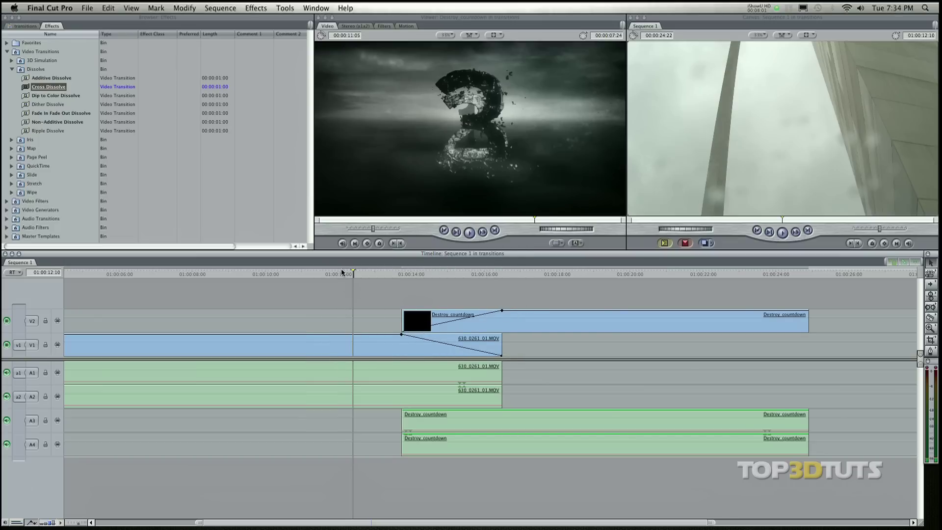
key(space)
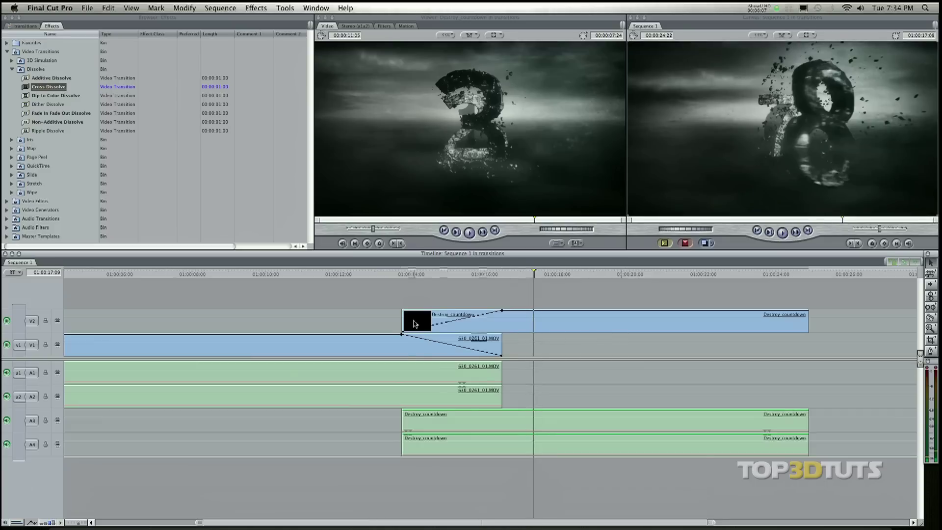
Start the first clip's fade-out earlier, shift the countdown clip to match, and replay the cross-fade.
drag(402, 335, 346, 334)
key(s)
mouse_move(515, 319)
mouse_down()
mouse_move(448, 323)
mouse_move(502, 310)
mouse_up()
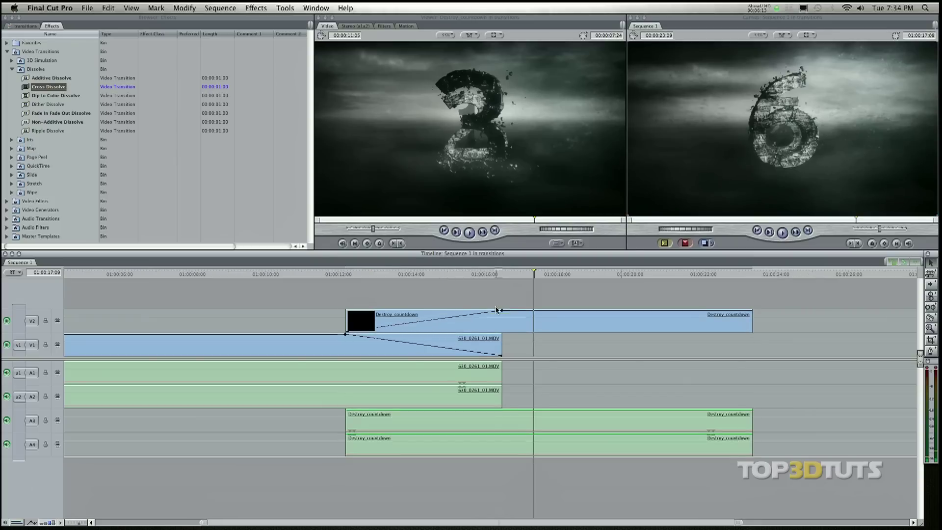
click(311, 273)
key(space)
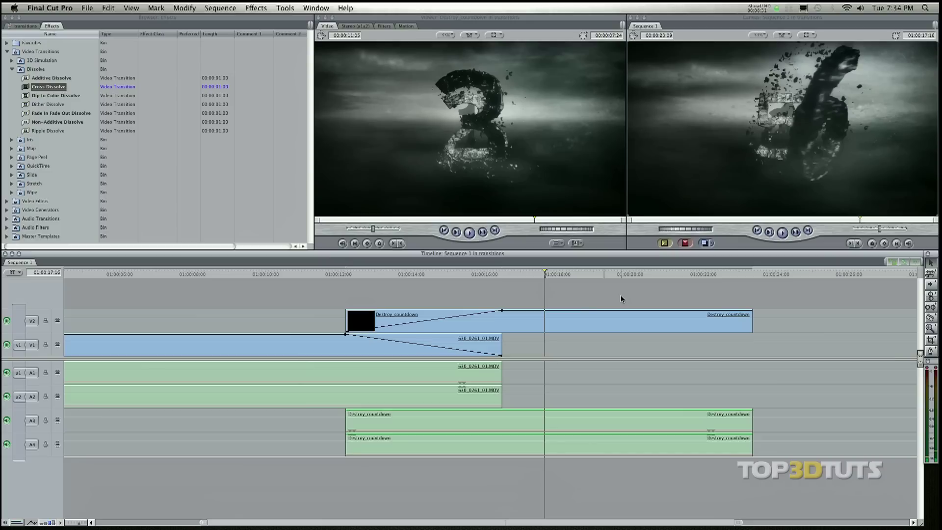
Clear all clips from the timeline, browse the Image Control filters, and return to the practice clips bin.
key(super+a)
key(Delete)
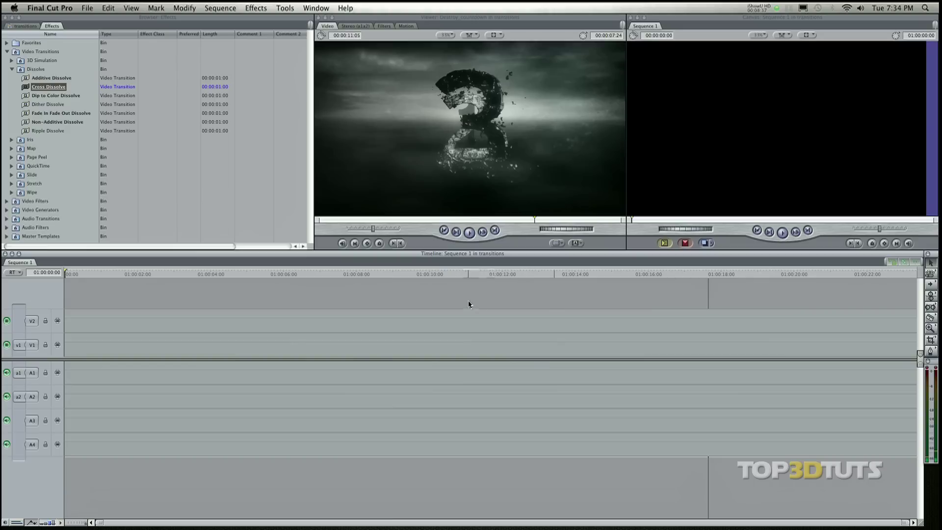
click(7, 51)
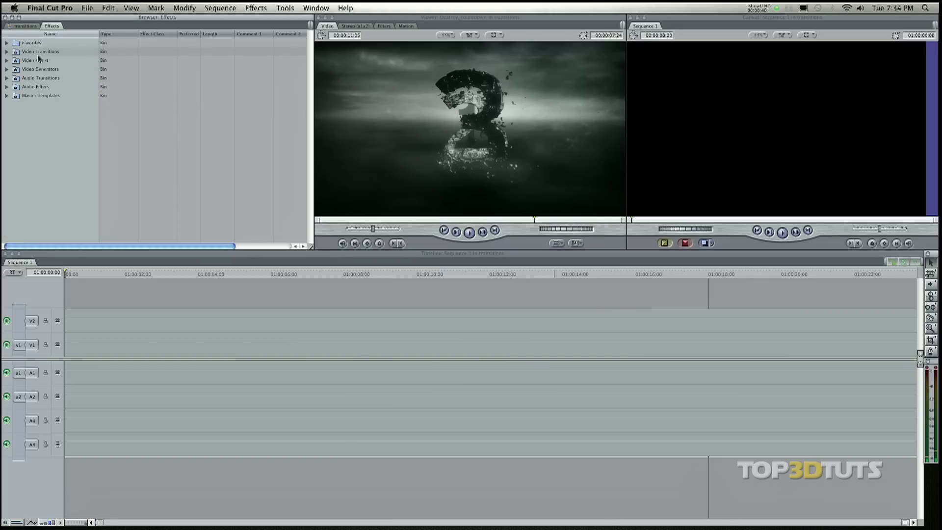
click(7, 60)
click(11, 122)
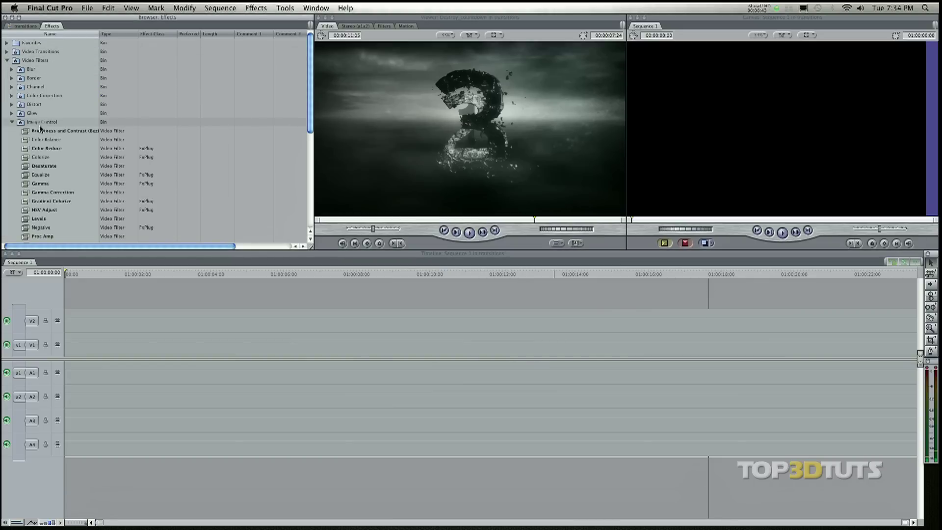
scroll(41, 196, down, 4)
scroll(40, 196, up, 4)
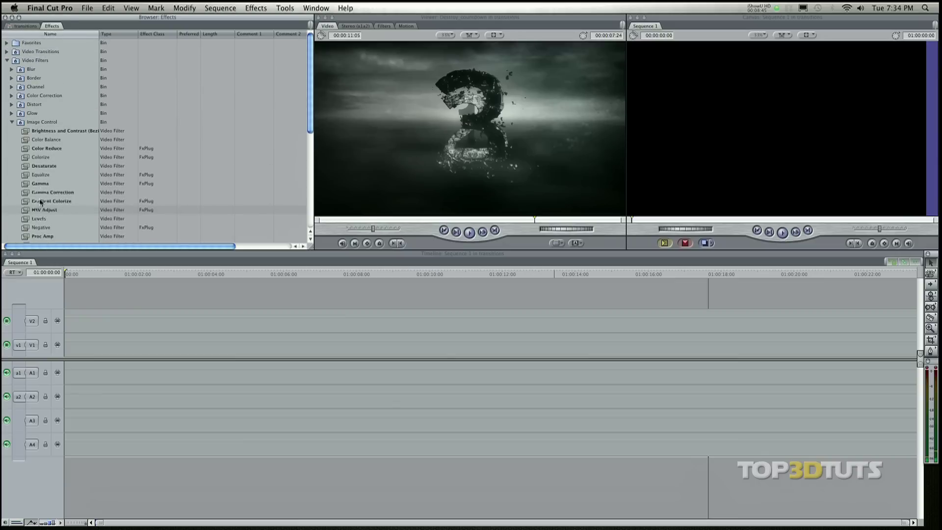
click(18, 27)
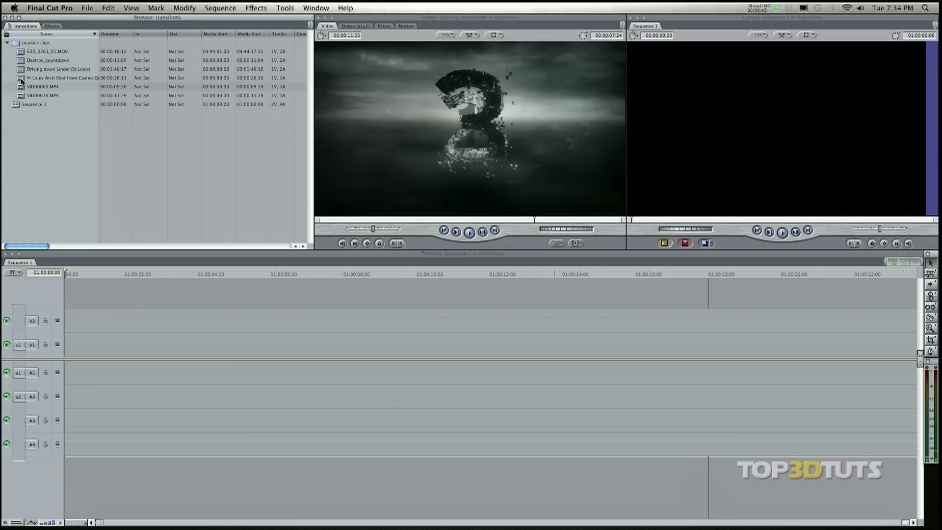
Edit 630_0261_01.MOV from In 04:44:03:13 to Out 04:44:13:23 into Sequence 1.
double_click(30, 51)
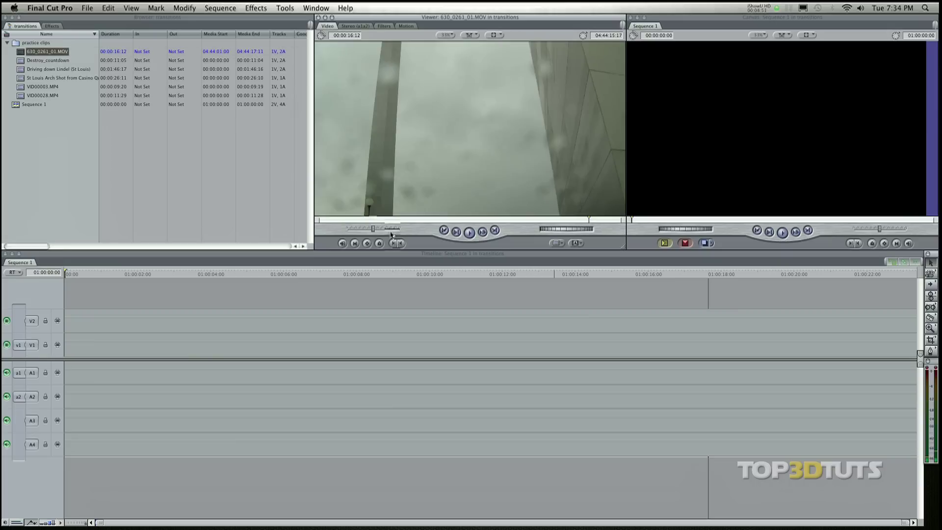
click(357, 219)
click(365, 219)
key(i)
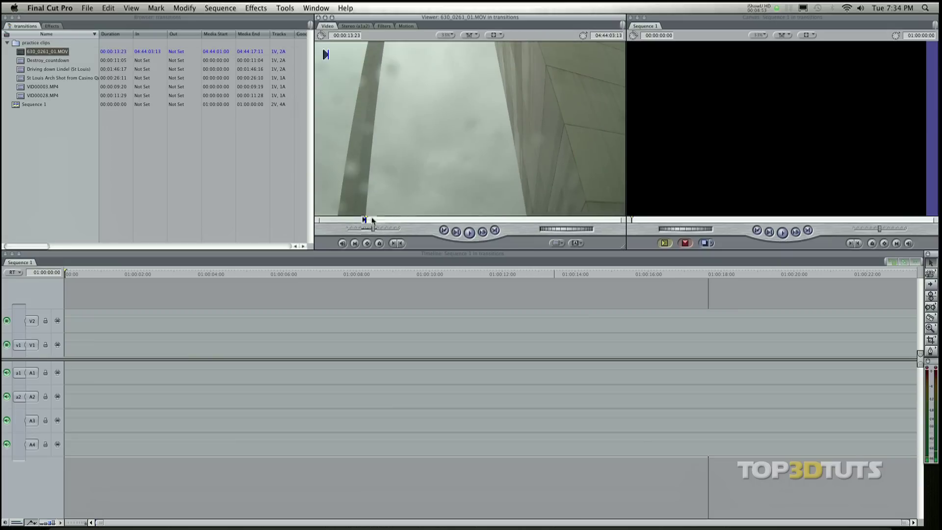
click(518, 219)
click(557, 220)
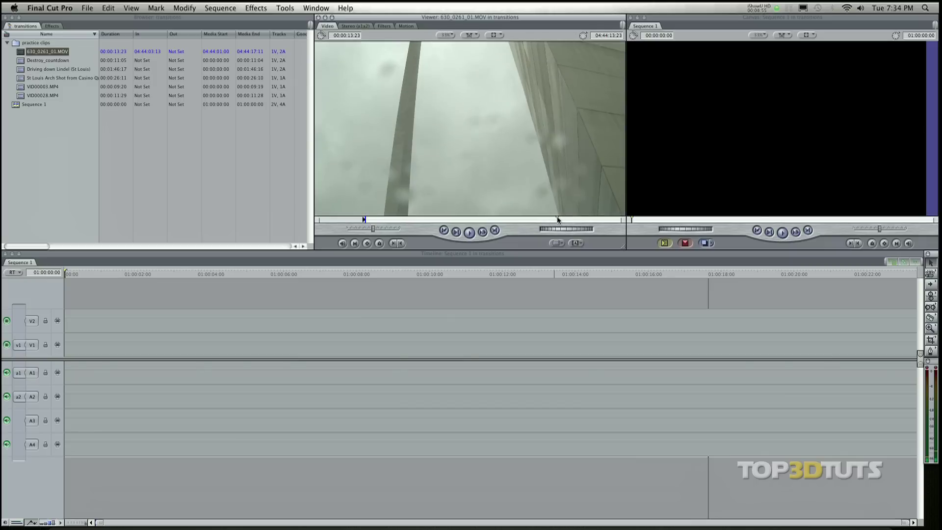
key(o)
drag(562, 78, 868, 61)
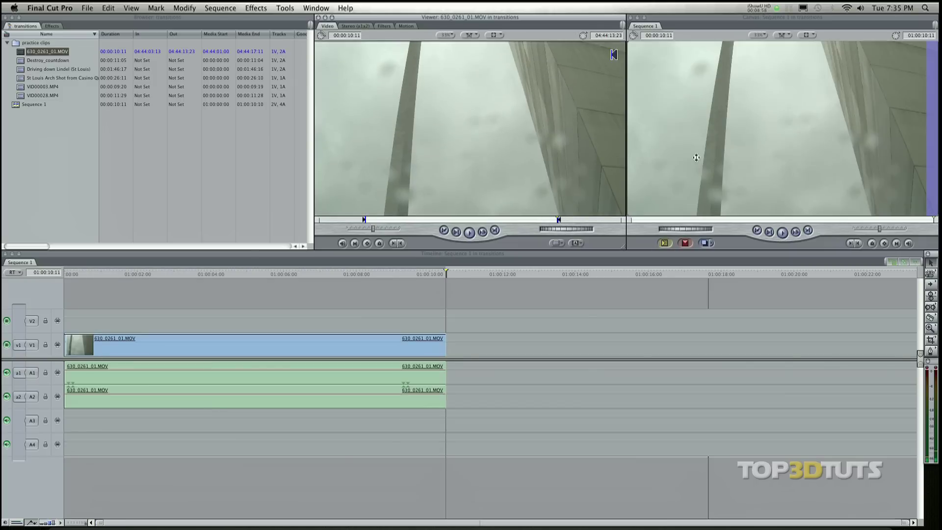
Add Driving down Lindel (St Louis), 00:01:12:12 to 00:01:30:10, after the arch clip.
double_click(23, 70)
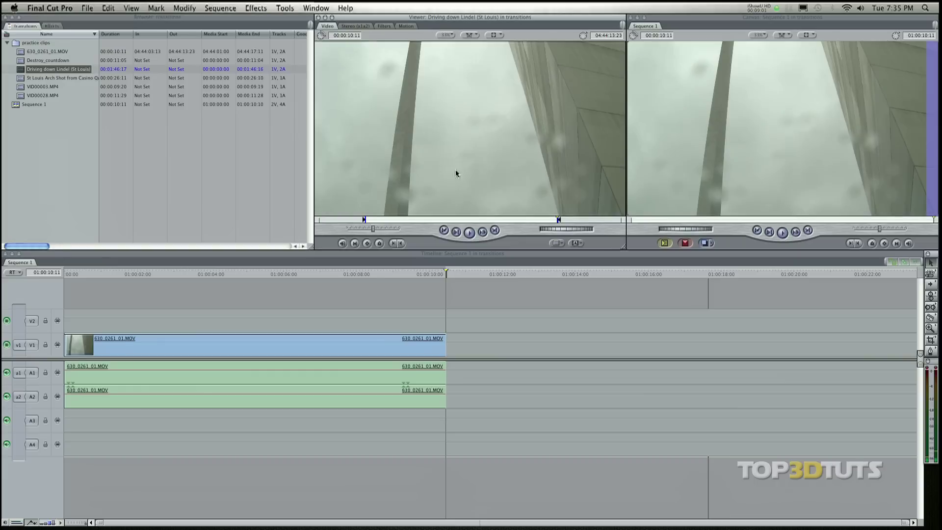
mouse_move(494, 220)
mouse_down()
mouse_move(448, 220)
mouse_move(576, 221)
mouse_up()
key(i)
key(o)
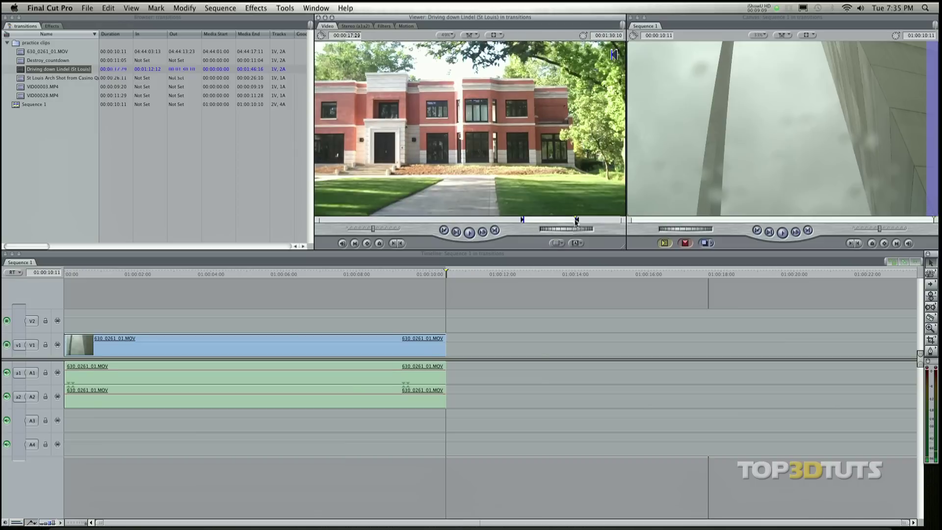
drag(493, 190, 832, 64)
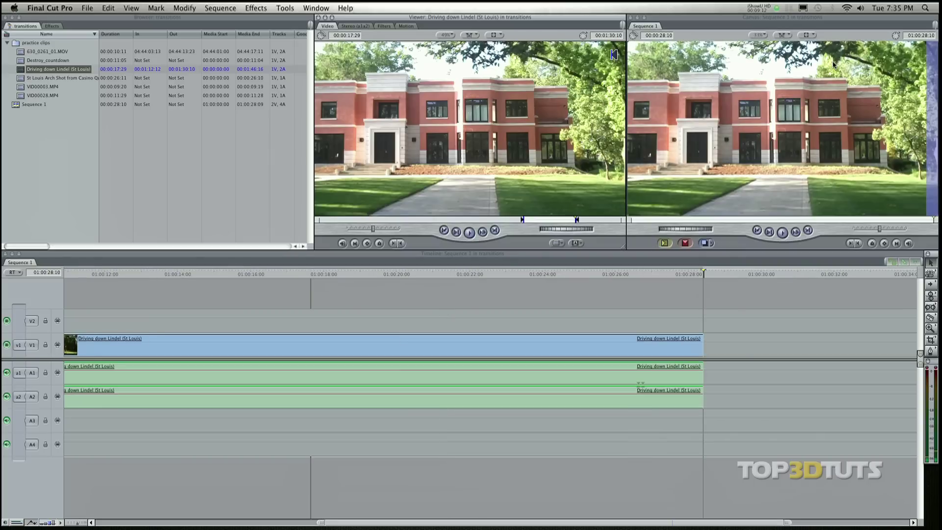
Fit the whole 28:10 sequence in the timeline and move the playhead toward the cut.
click(346, 523)
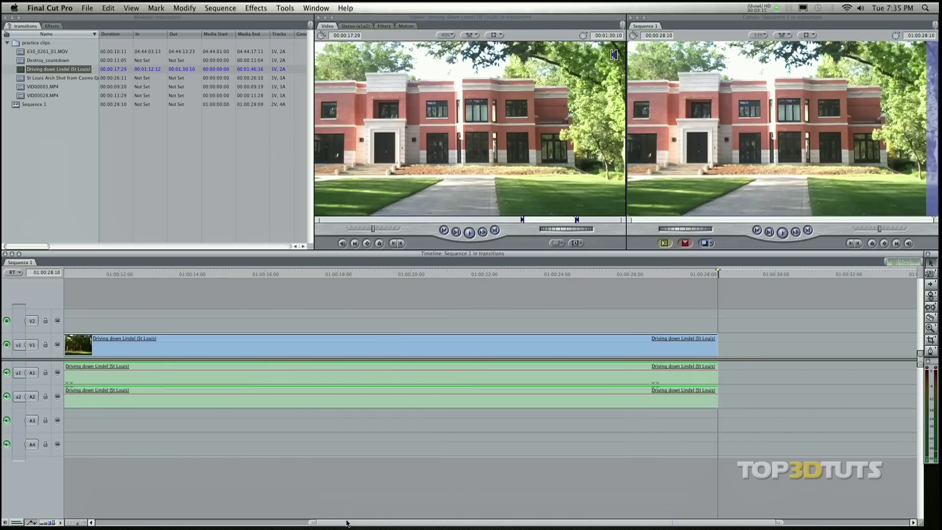
key(shift+z)
click(324, 274)
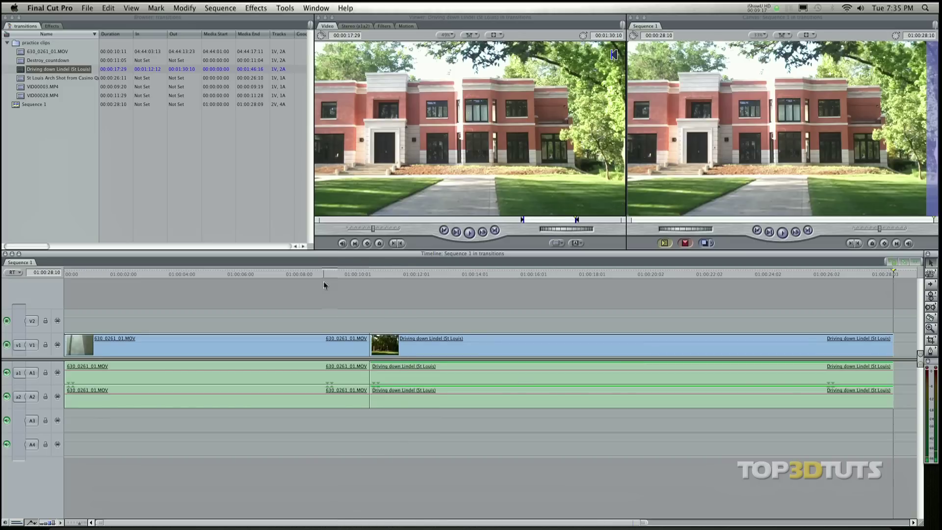
Lower the driving clip's audio, play through the cut, and show the Effects list of Video Filters.
click(339, 274)
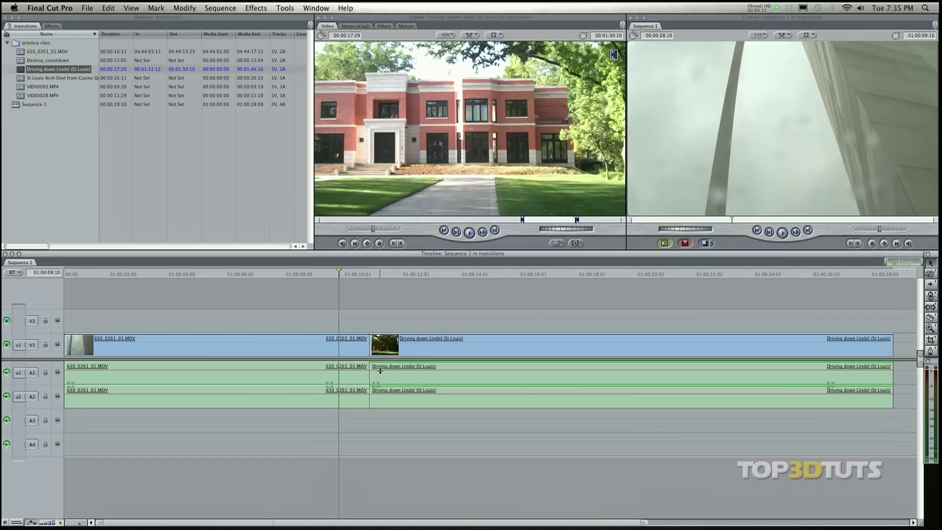
drag(380, 370, 351, 377)
key(space)
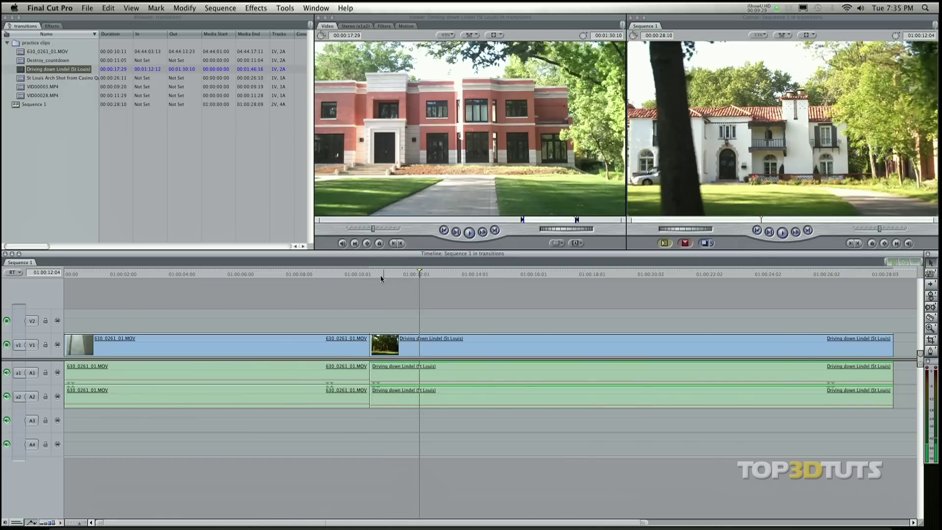
click(343, 269)
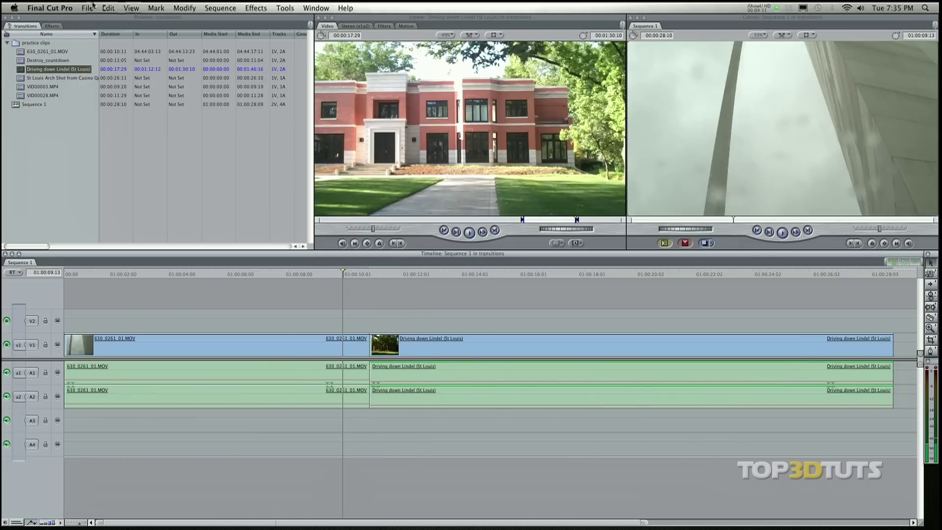
click(51, 27)
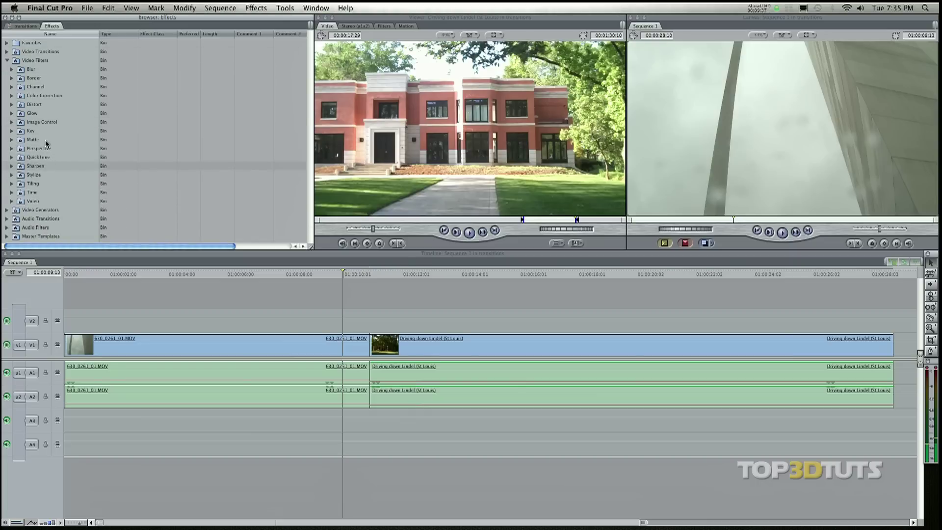
Apply Image Control's Brightness and Contrast (Bezier) to 630_0261_01.MOV on V1 and select that clip.
click(12, 122)
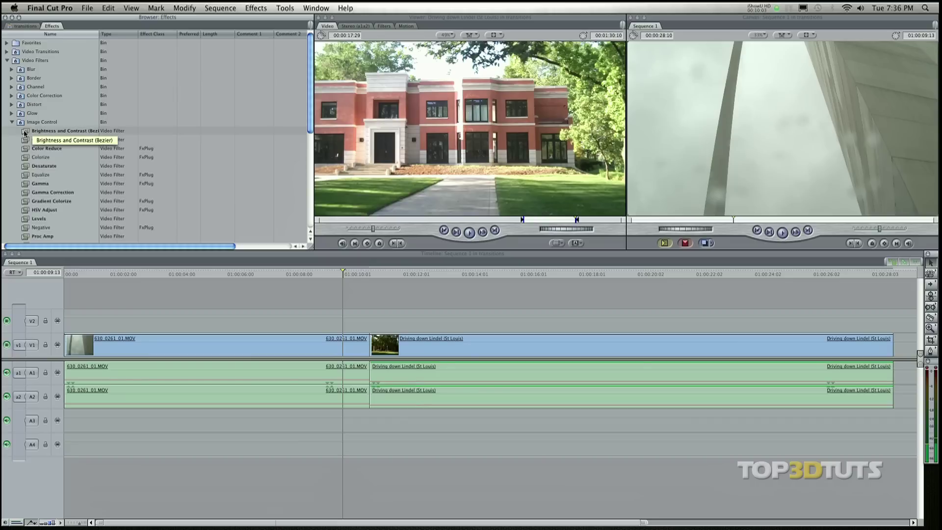
click(59, 132)
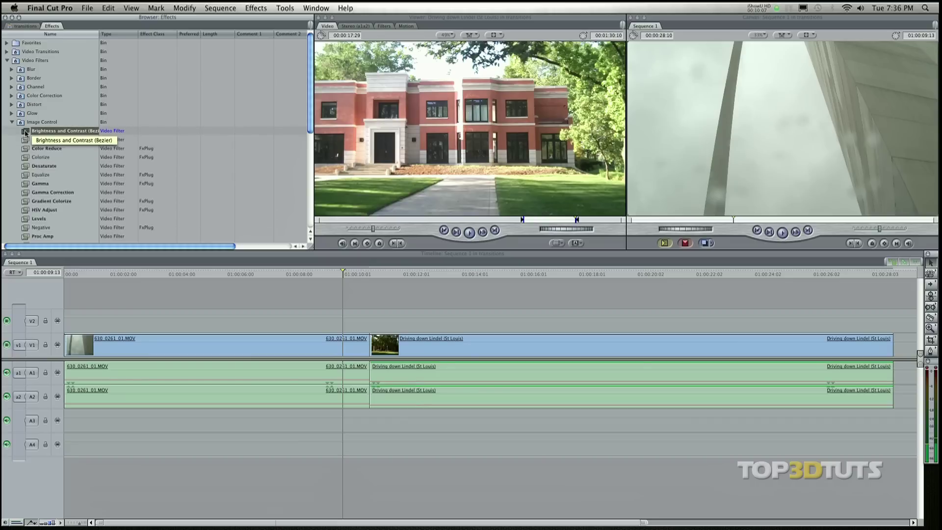
drag(26, 132, 226, 348)
click(226, 345)
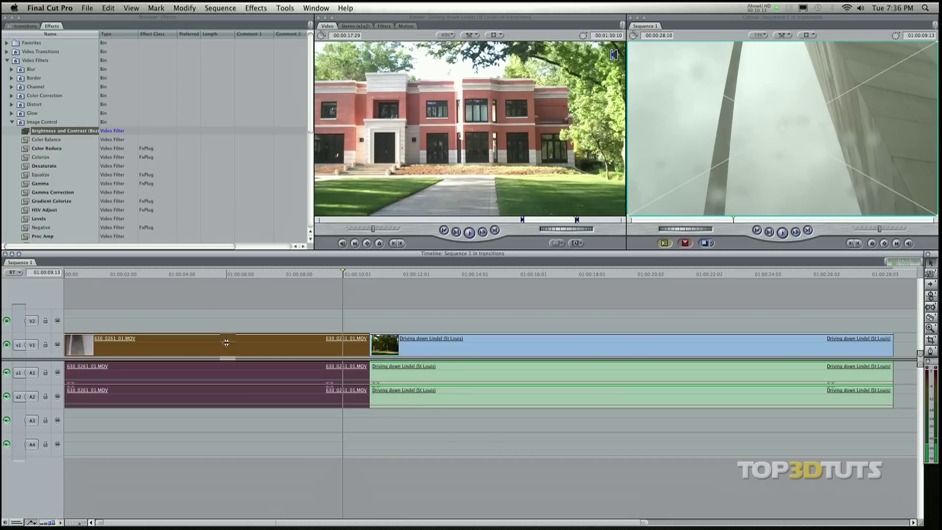
Load 630_0261_01.MOV from the timeline into the Viewer and show its Filters tab with Brightness and Contrast at 0.
double_click(264, 351)
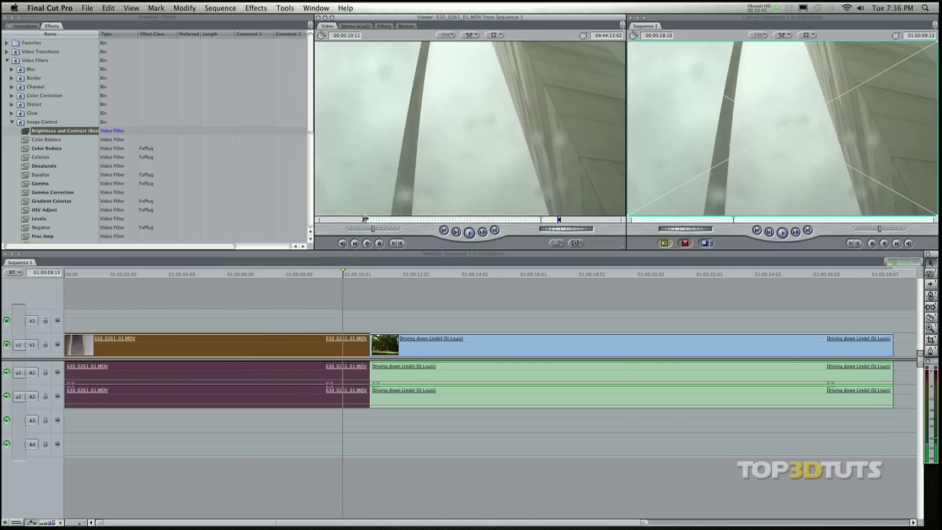
mouse_move(365, 219)
mouse_down()
mouse_move(421, 222)
mouse_move(318, 218)
mouse_up()
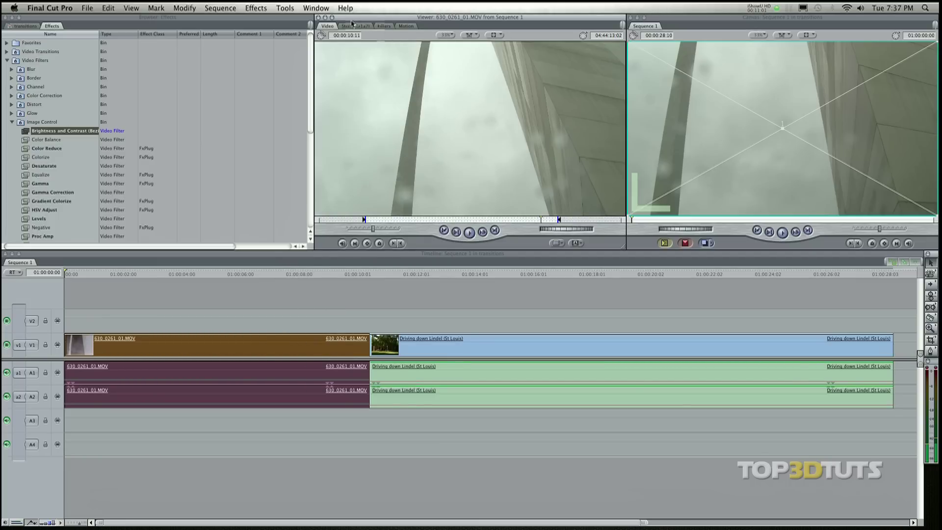
click(383, 26)
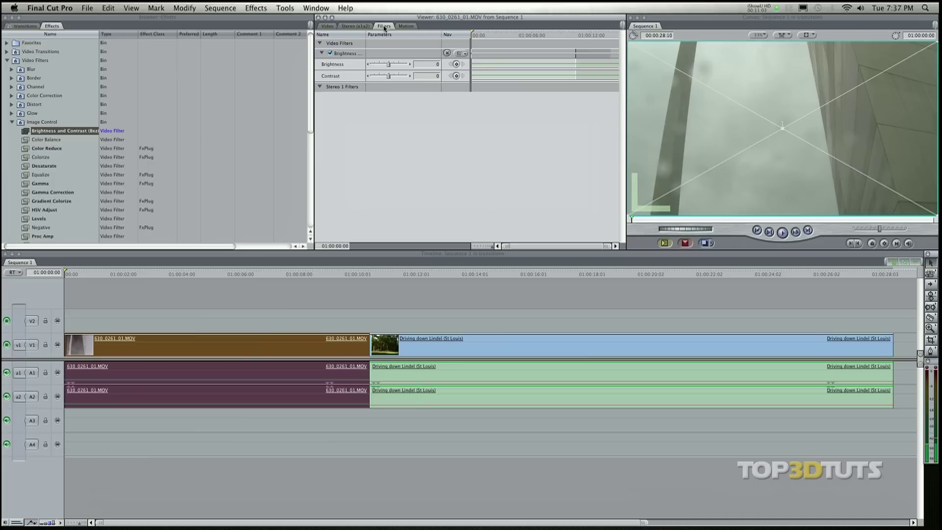
With no clip selected, park the playhead at 01:00:09:22 and add a Brightness keyframe valued 0.
click(345, 292)
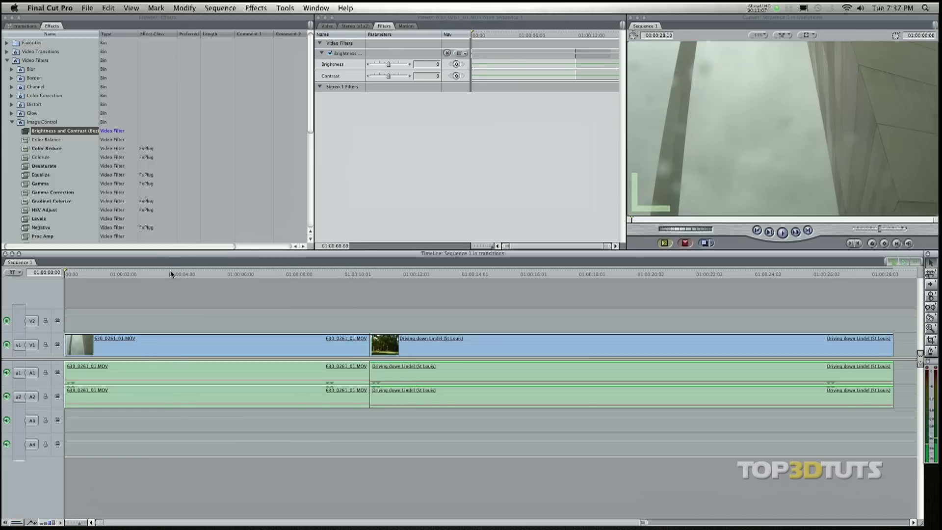
click(193, 273)
drag(194, 274, 353, 276)
click(353, 352)
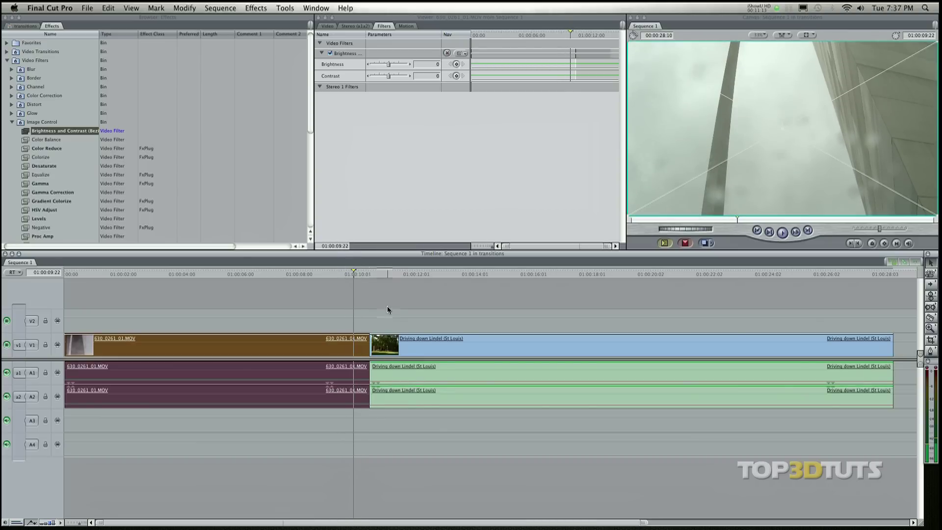
click(385, 299)
key(super+z)
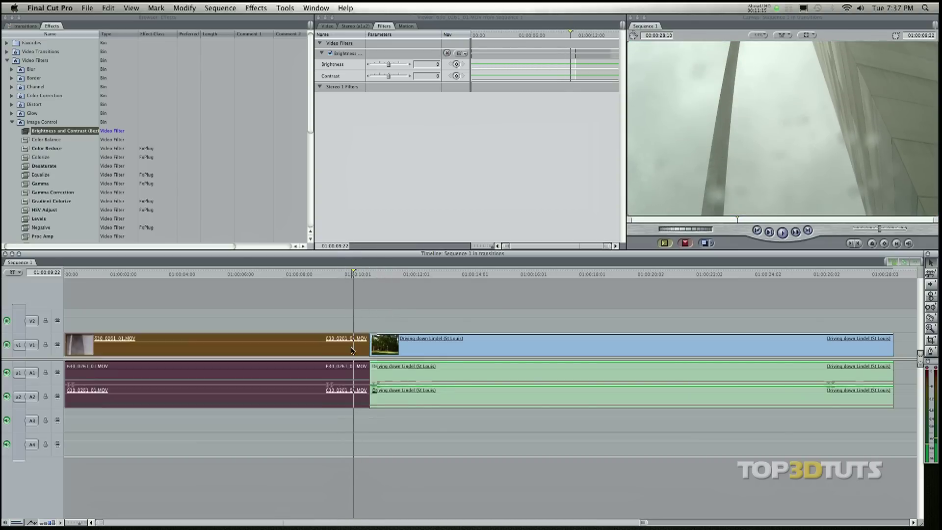
click(376, 301)
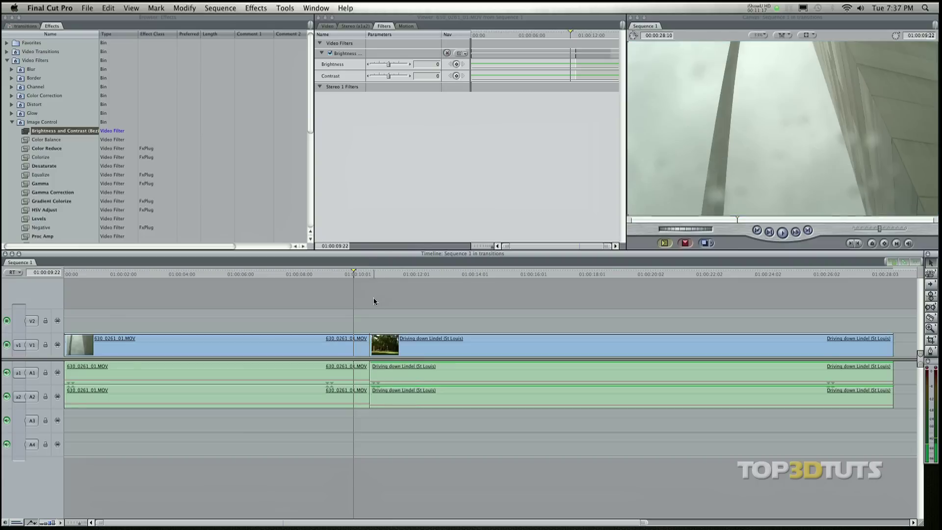
click(457, 64)
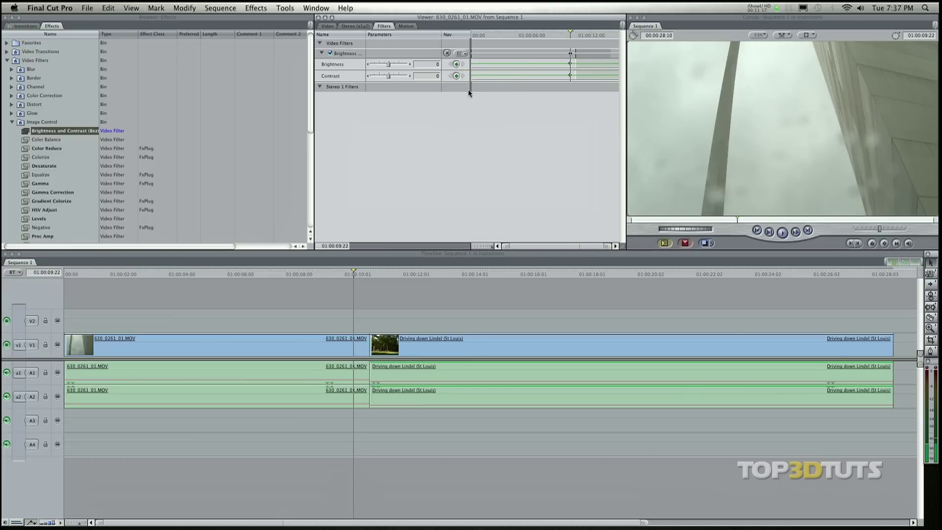
Scrub the playhead across the cut and settle it on the edit point at 01:00:10:11.
click(354, 272)
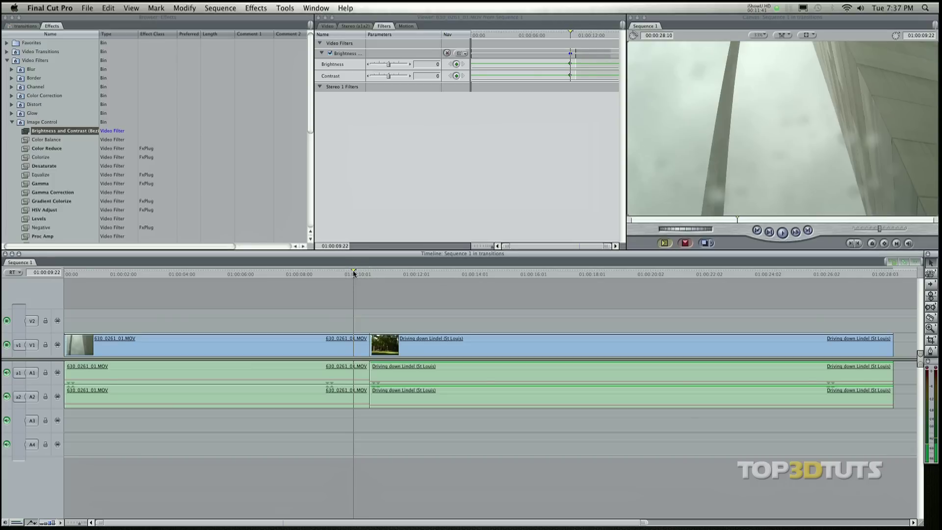
drag(353, 272, 364, 273)
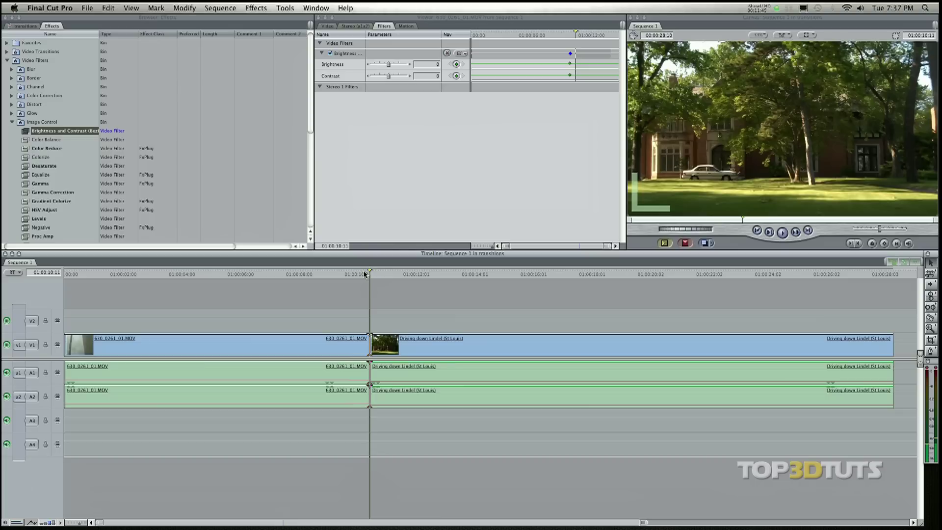
drag(365, 274, 363, 273)
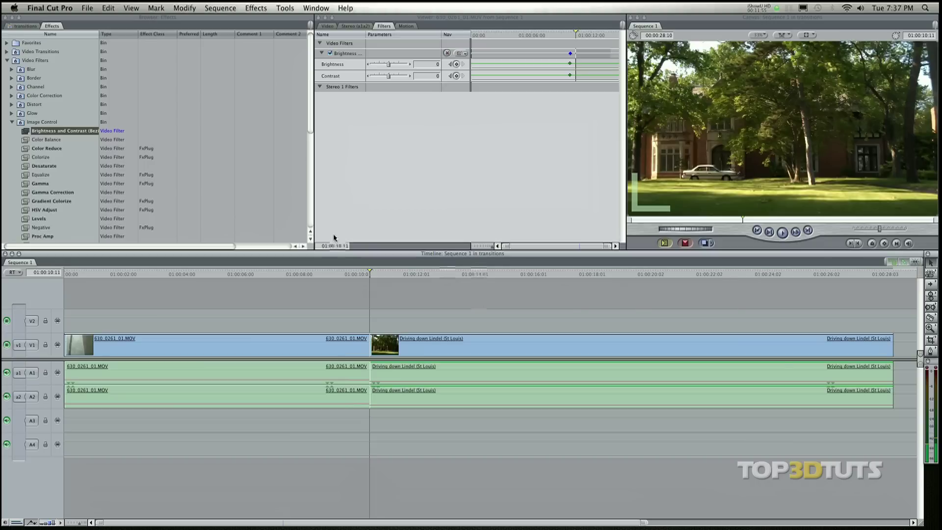
mouse_move(356, 269)
mouse_down()
mouse_move(381, 273)
mouse_move(357, 278)
mouse_move(375, 272)
mouse_up()
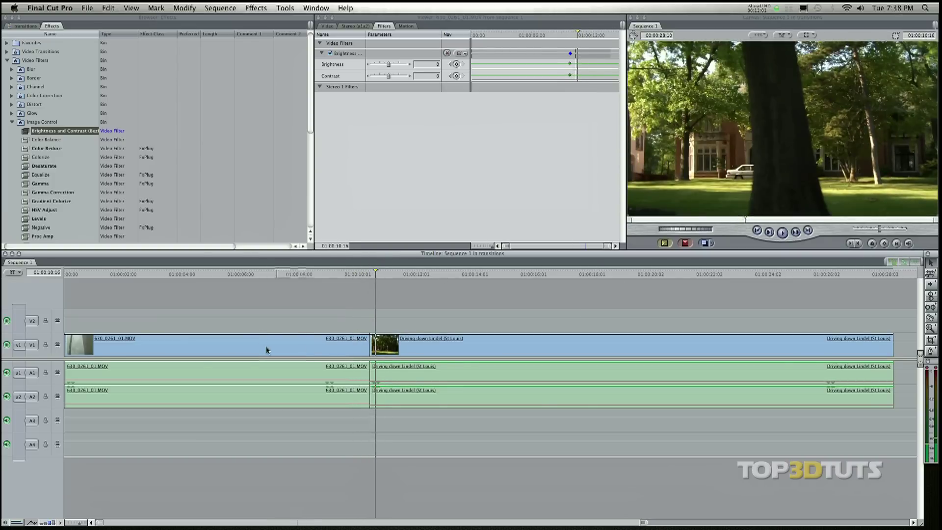
drag(376, 270, 372, 271)
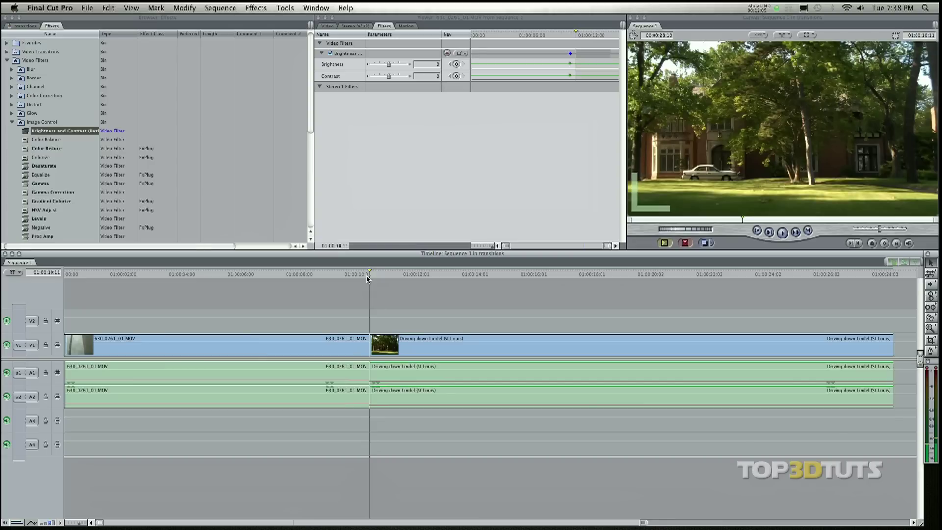
Step back one frame to 630_0261_01.MOV's last frame and focus its filter settings.
key(Left)
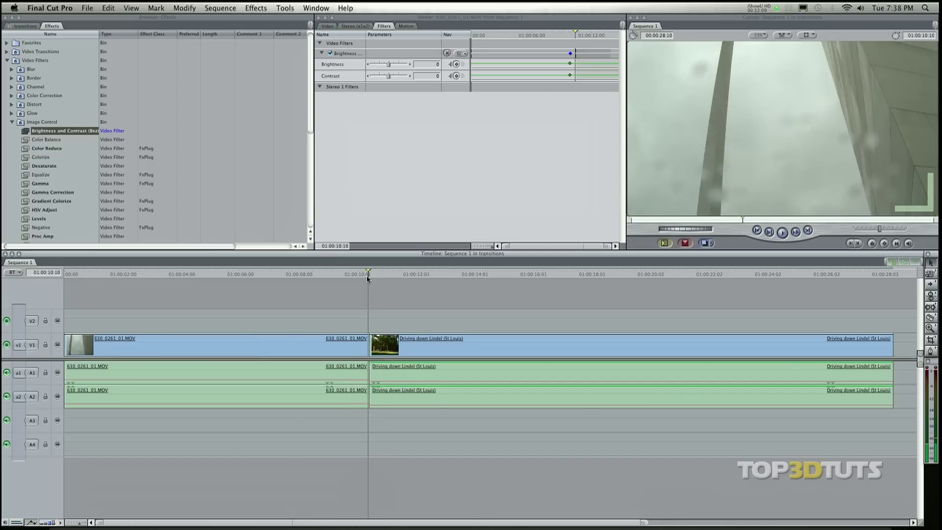
click(358, 351)
click(366, 303)
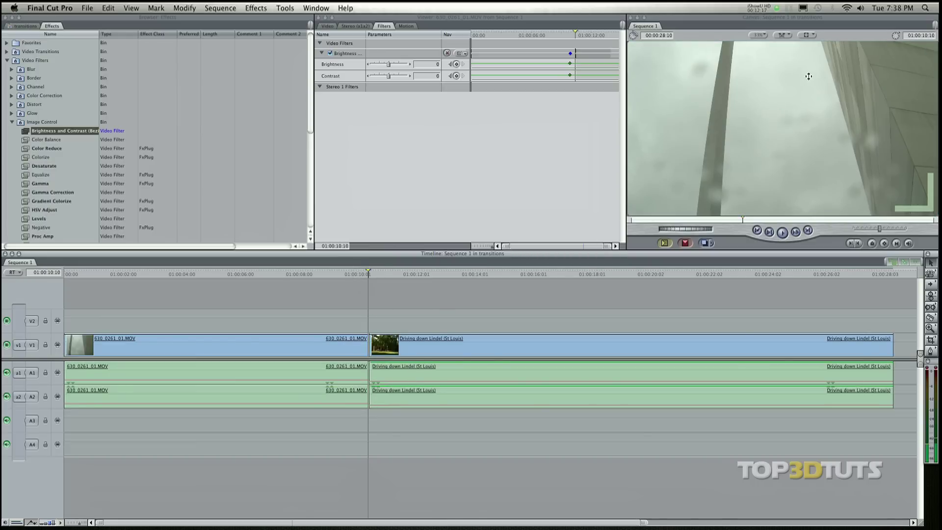
click(447, 157)
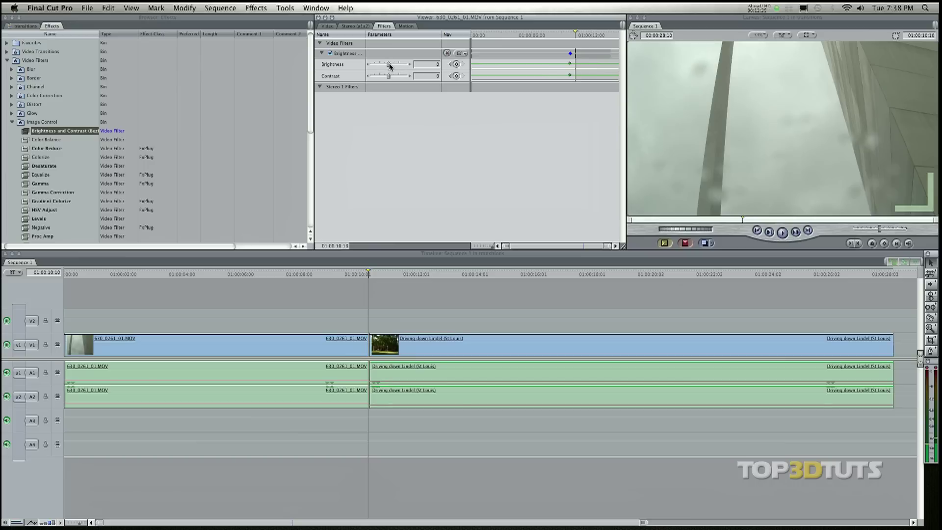
Raise 630_0261_01.MOV's last-frame brightness to 100 and preview the fade into white.
drag(390, 66, 425, 68)
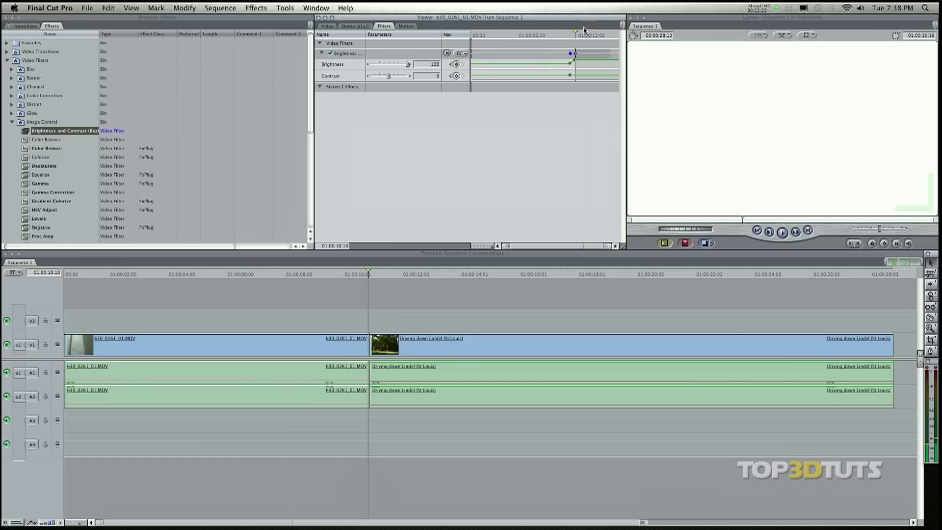
drag(609, 247, 578, 247)
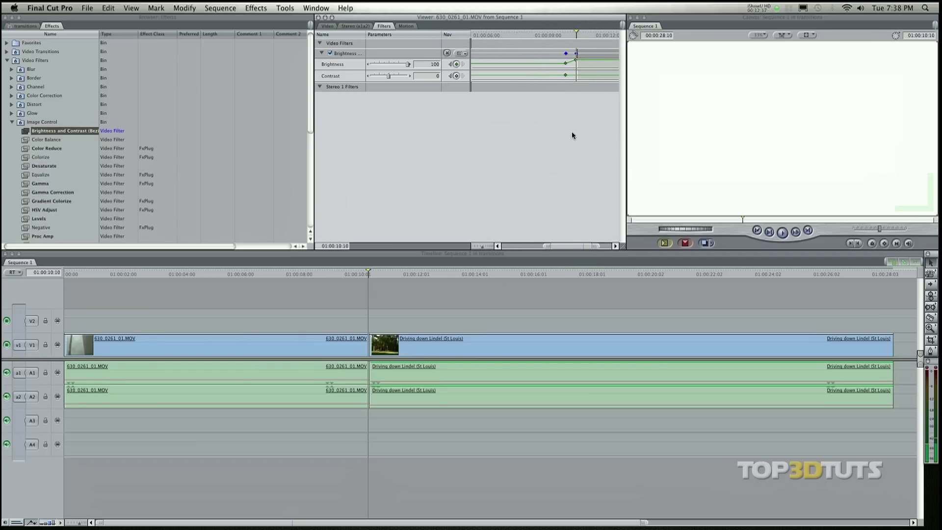
click(330, 271)
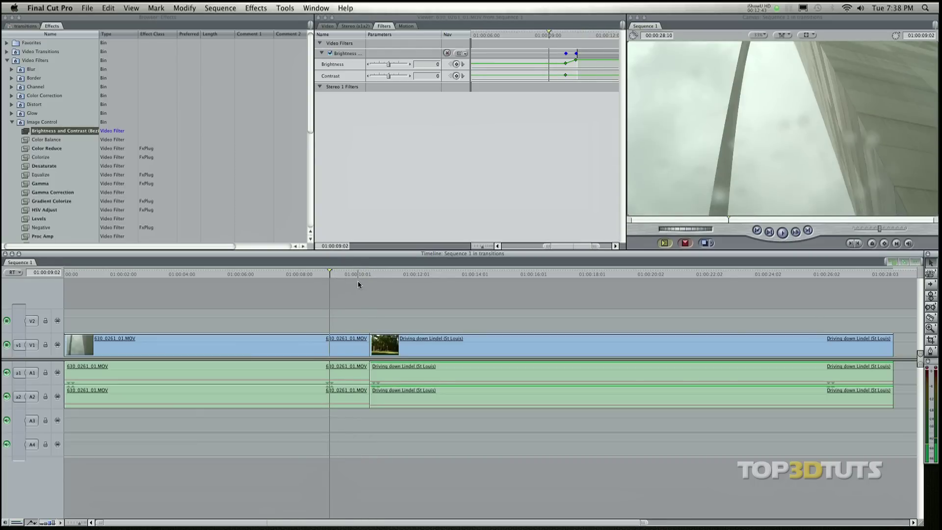
key(space)
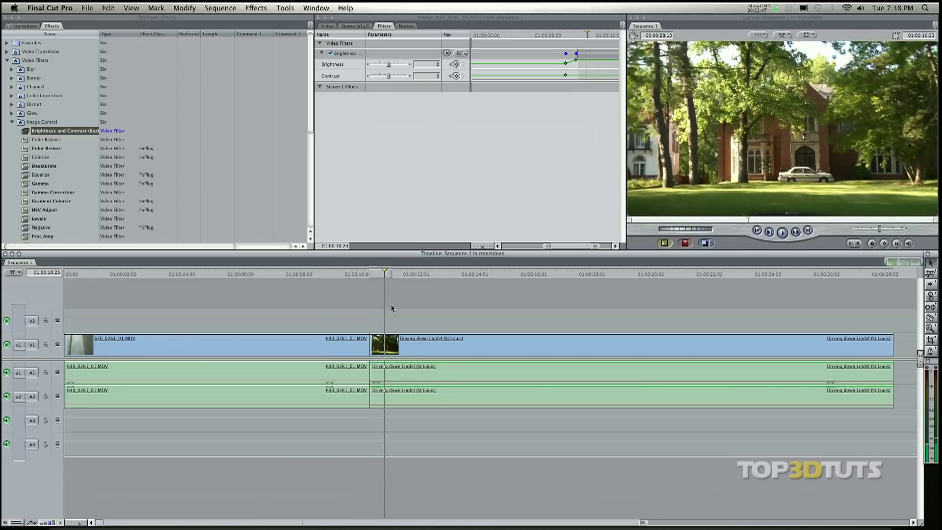
Select the Driving down Lindel clip in the timeline.
click(401, 350)
click(412, 305)
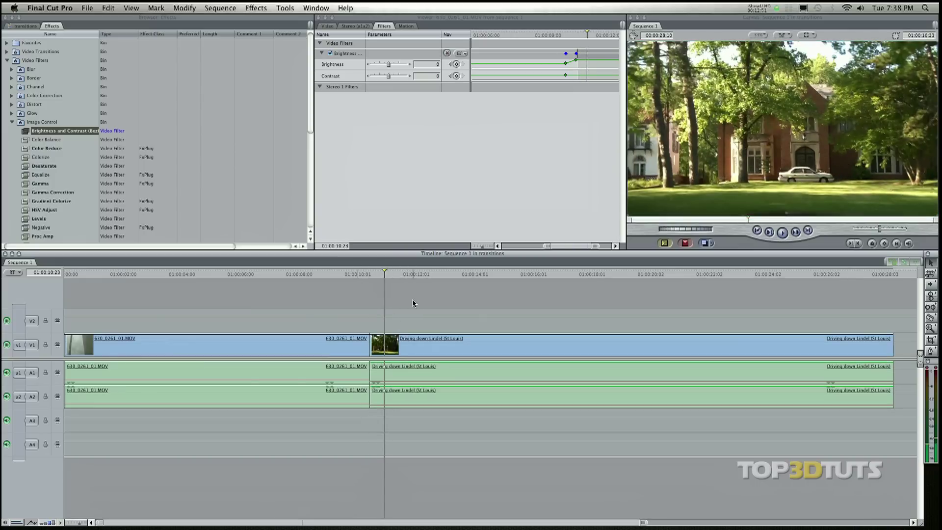
click(384, 373)
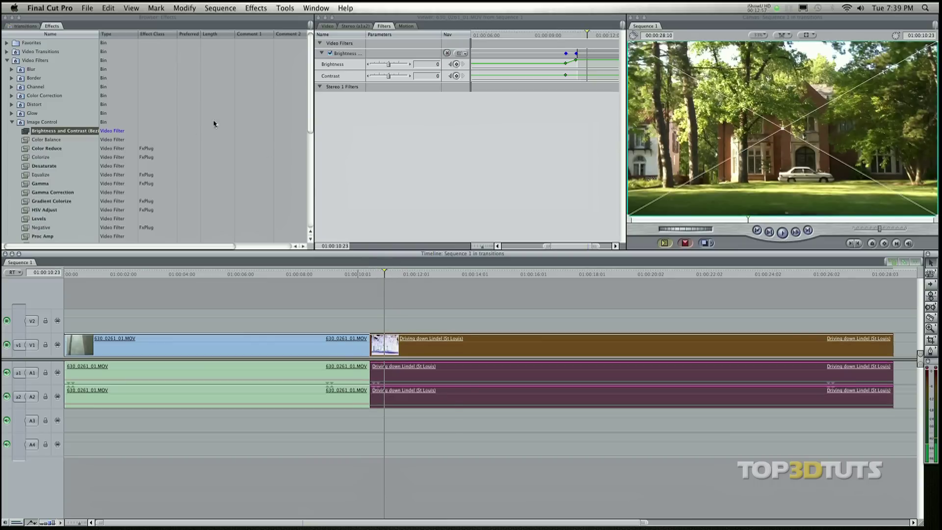
Pick the Brightness and Contrast (Bezier) filter in the Effects list.
click(427, 316)
click(29, 133)
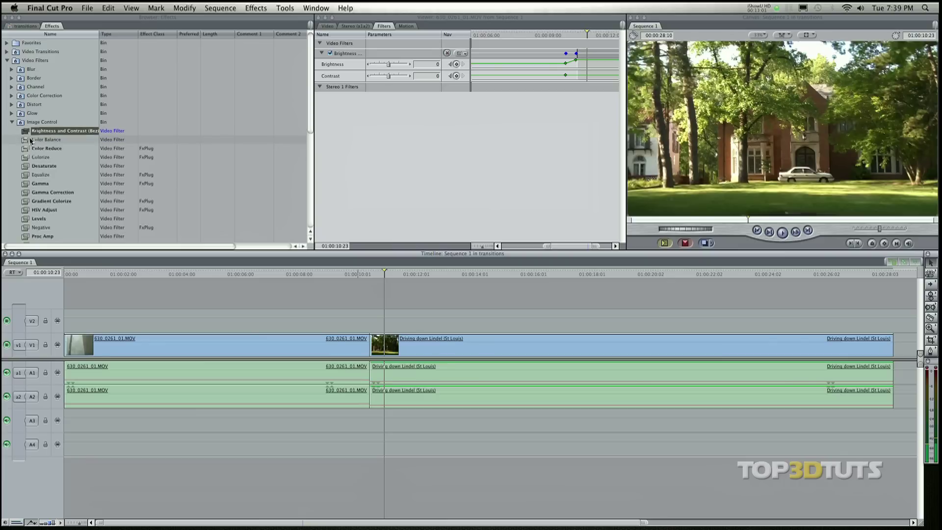
click(26, 132)
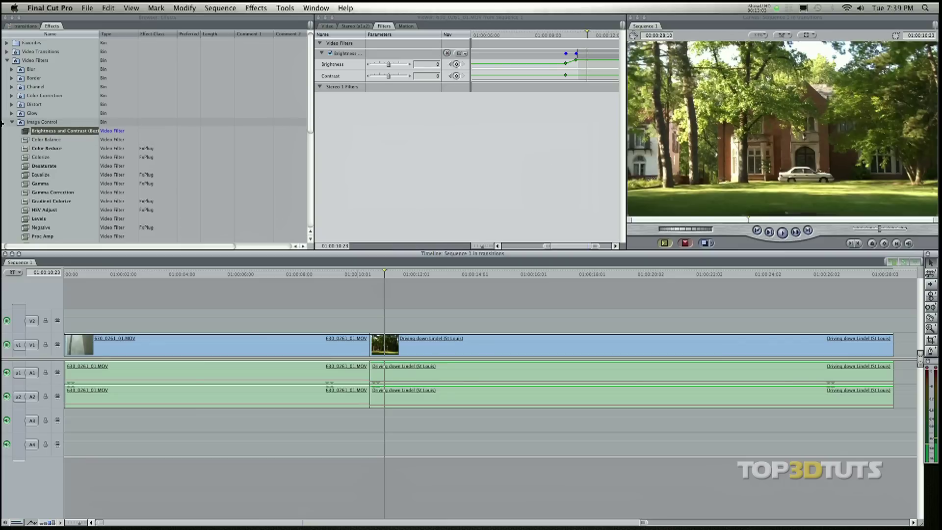
mouse_move(343, 53)
mouse_down()
mouse_move(450, 263)
mouse_move(457, 355)
mouse_move(540, 317)
mouse_move(510, 348)
mouse_move(280, 318)
mouse_move(273, 346)
mouse_move(374, 342)
mouse_move(350, 57)
mouse_up()
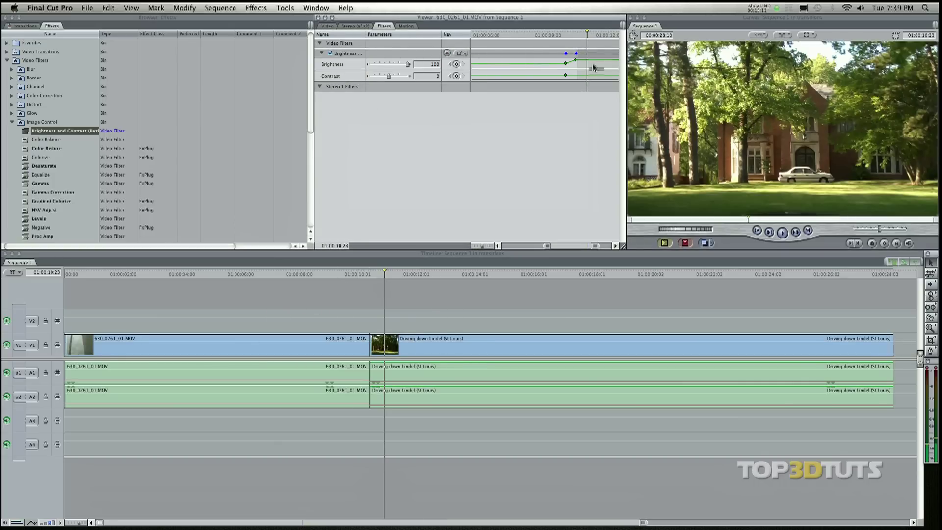
Drop Brightness and Contrast (Bezier) onto the Driving down Lindel clip and open it in the Viewer.
click(442, 339)
click(443, 311)
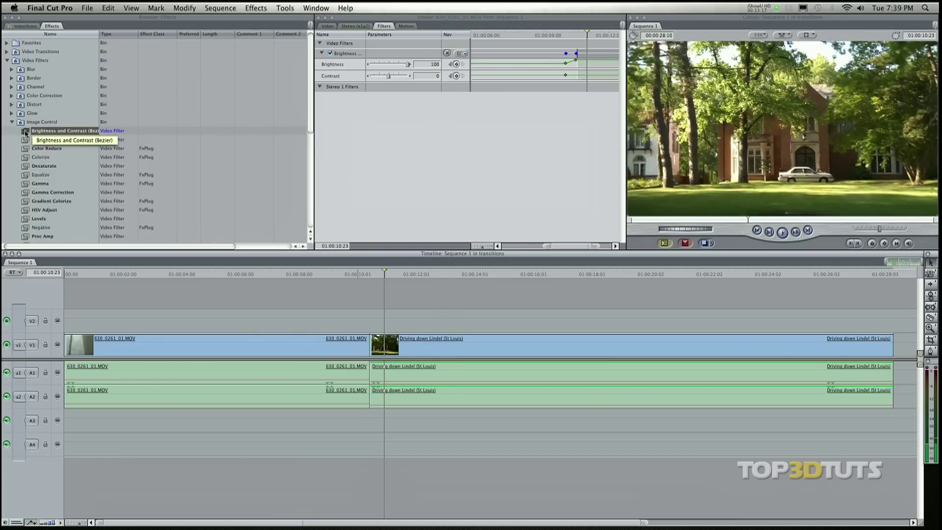
drag(25, 132, 436, 348)
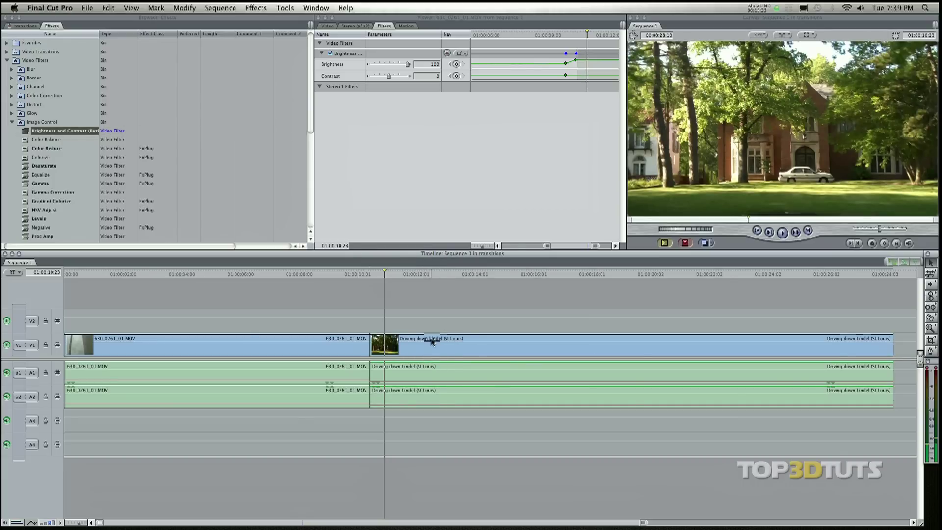
double_click(428, 348)
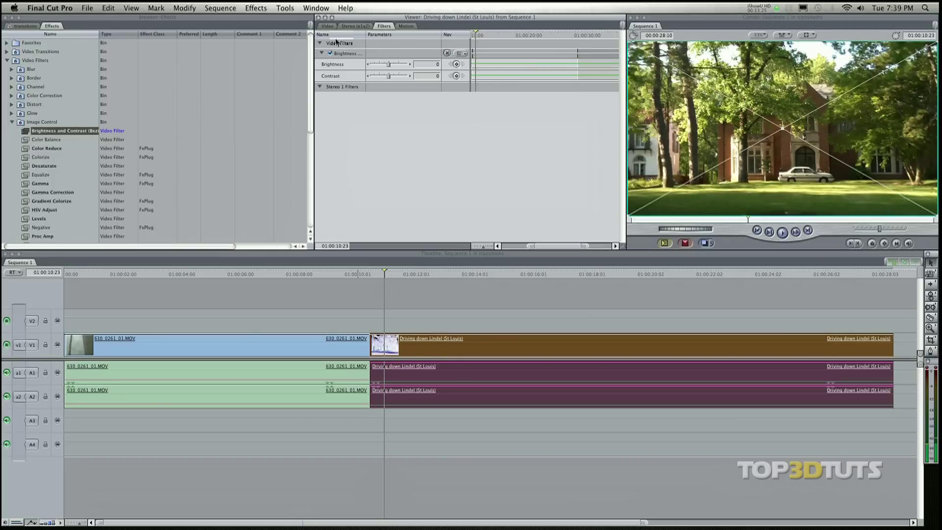
click(327, 25)
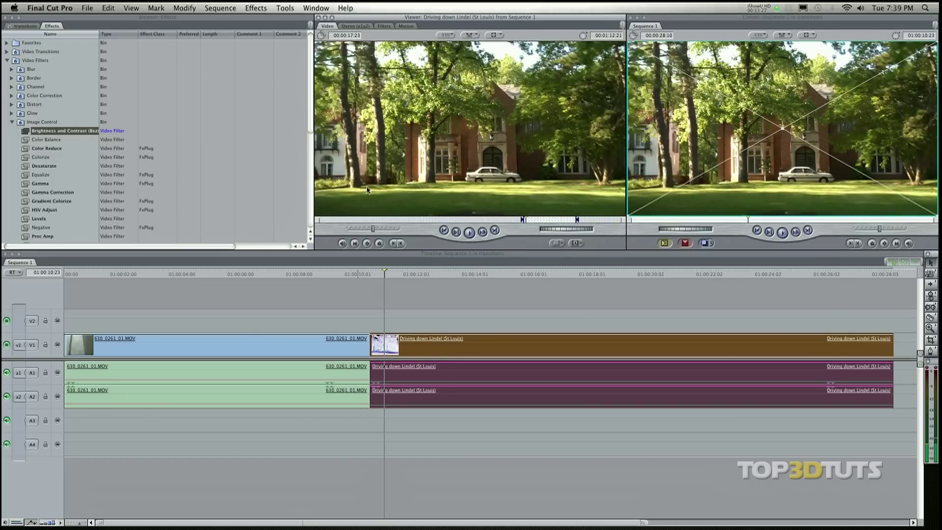
Add Brightness and Contrast keyframes to the Driving down Lindel clip's filter.
click(384, 26)
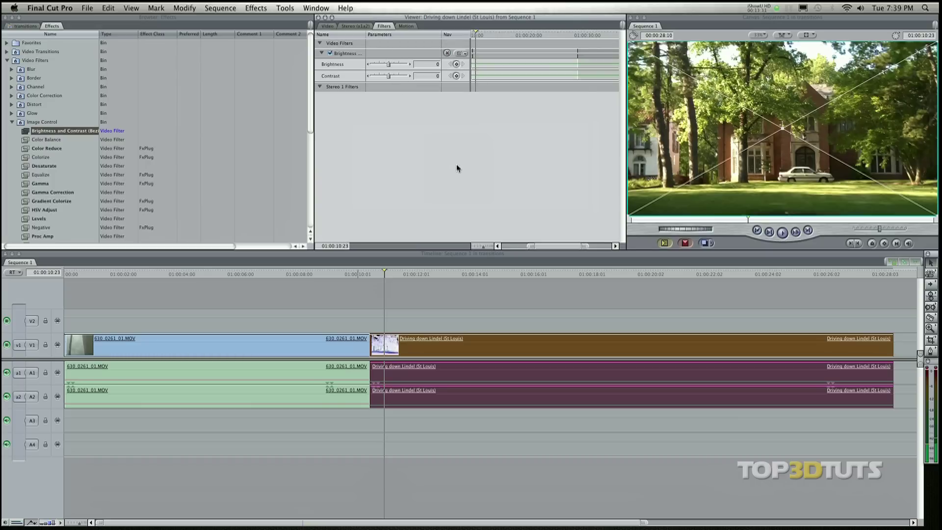
click(457, 64)
click(456, 76)
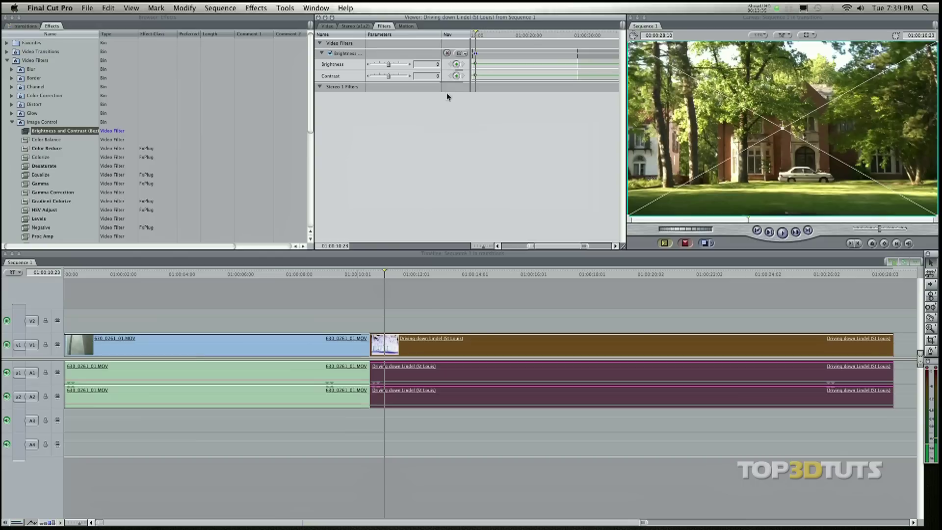
Set brightness to 100 on the Driving down Lindel clip's first frame.
click(420, 305)
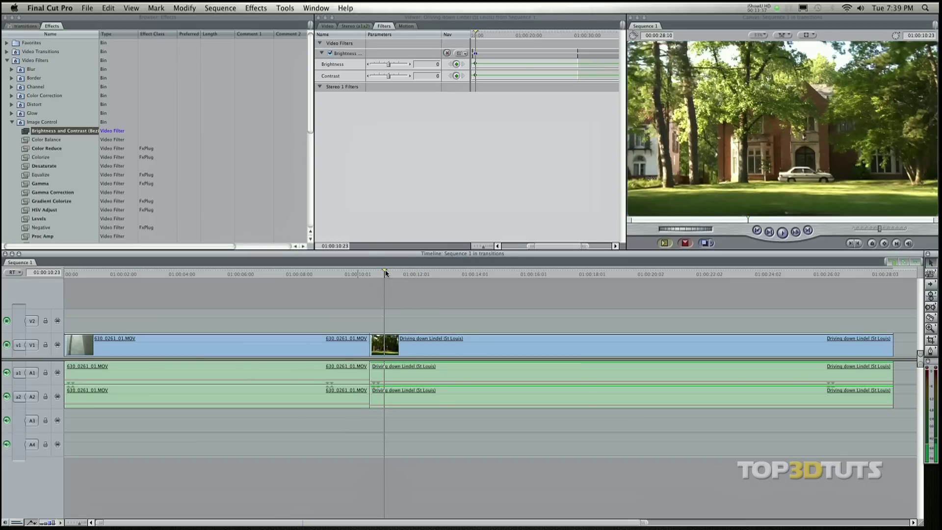
drag(385, 273, 371, 273)
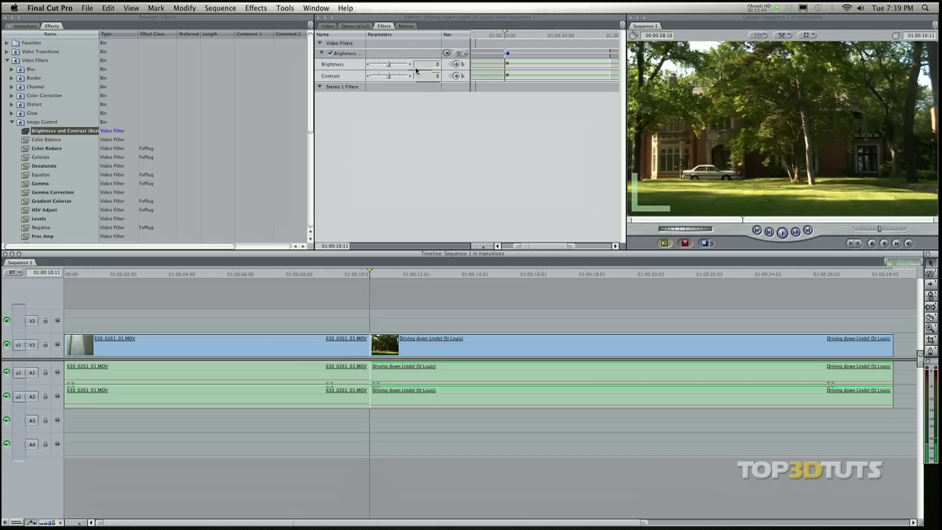
drag(388, 64, 423, 71)
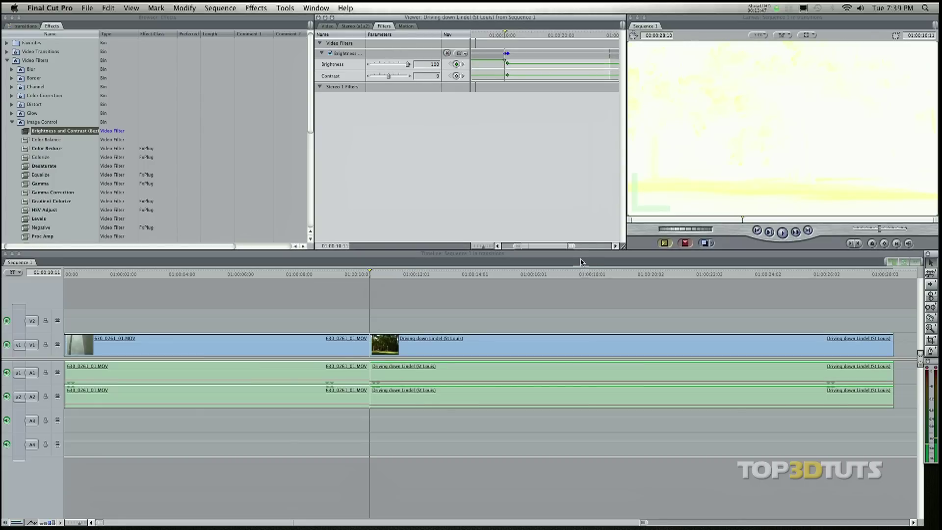
drag(573, 246, 536, 248)
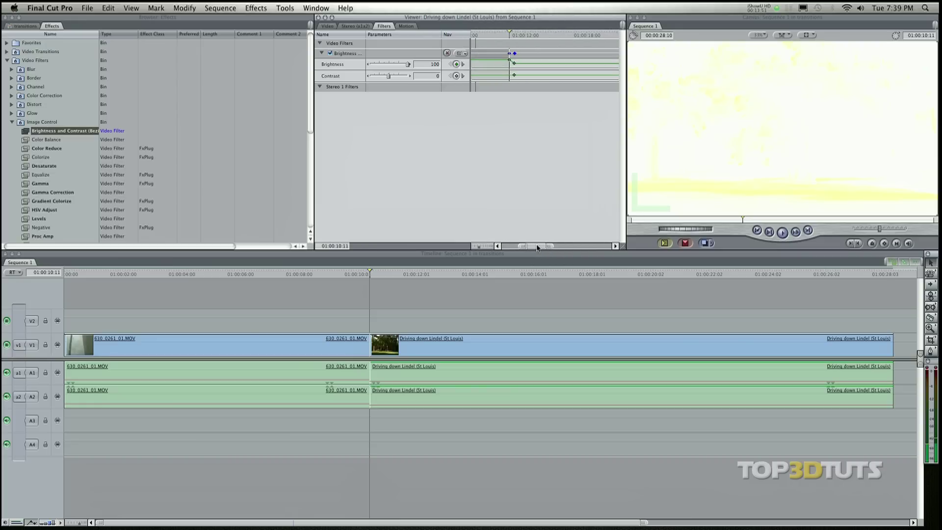
click(293, 285)
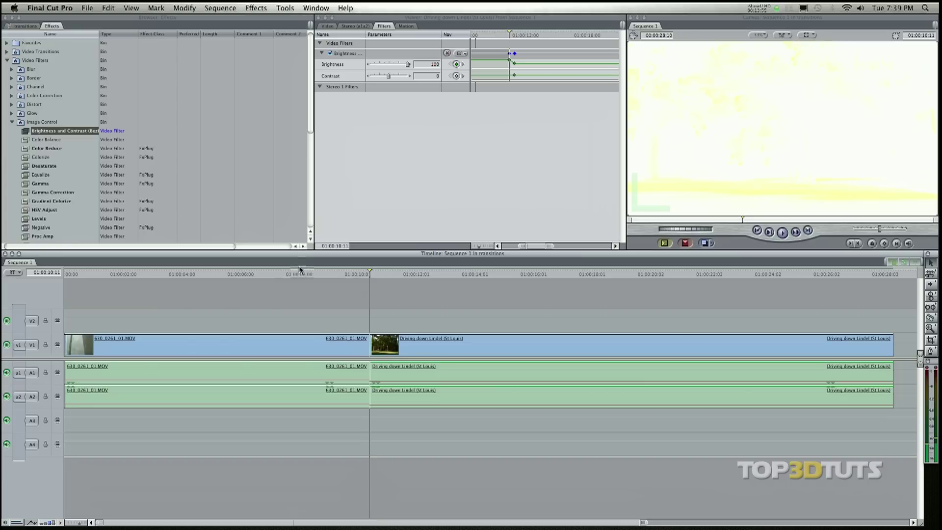
click(305, 274)
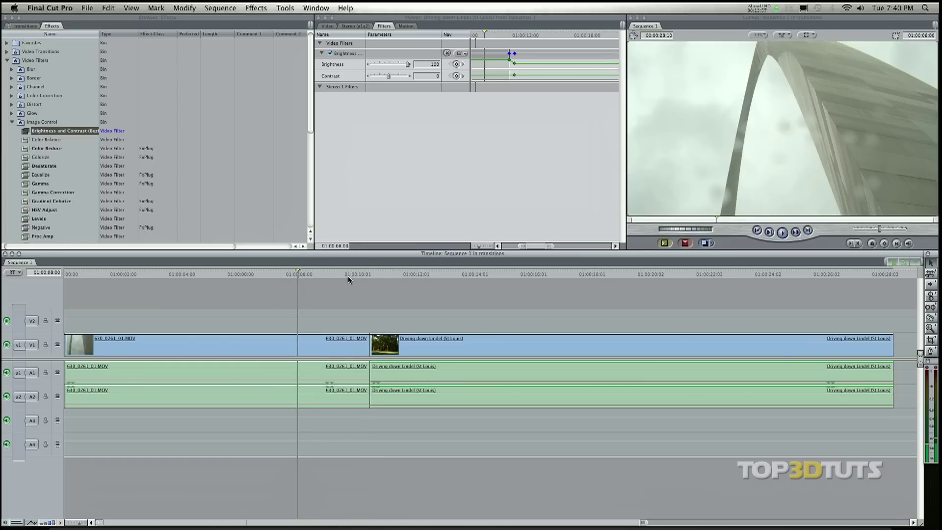
key(space)
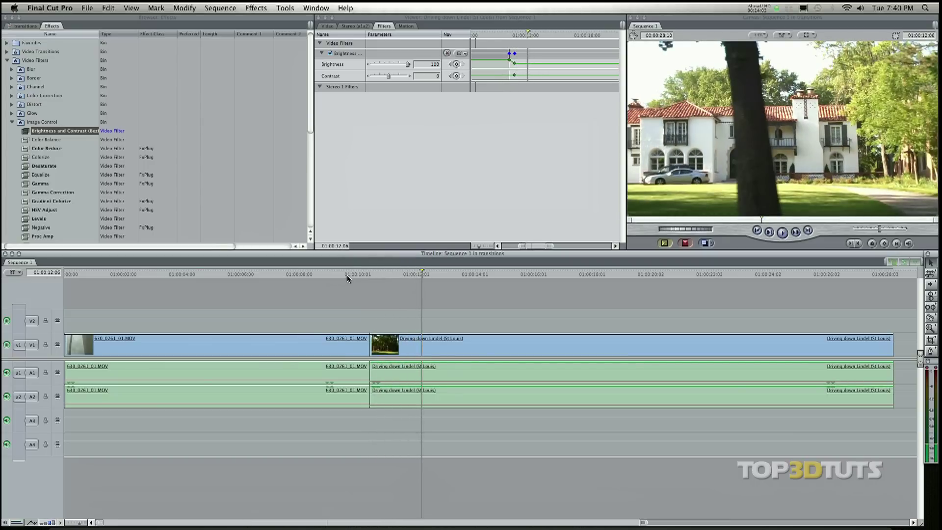
click(374, 152)
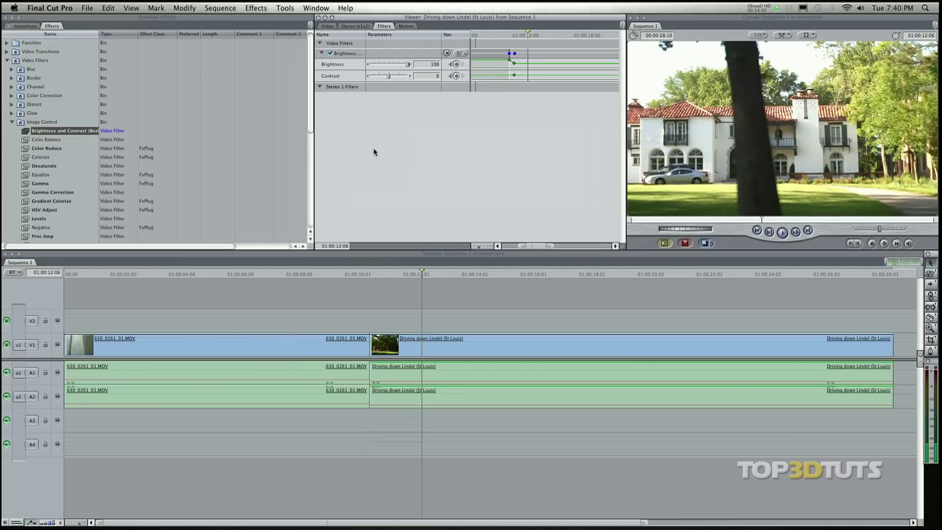